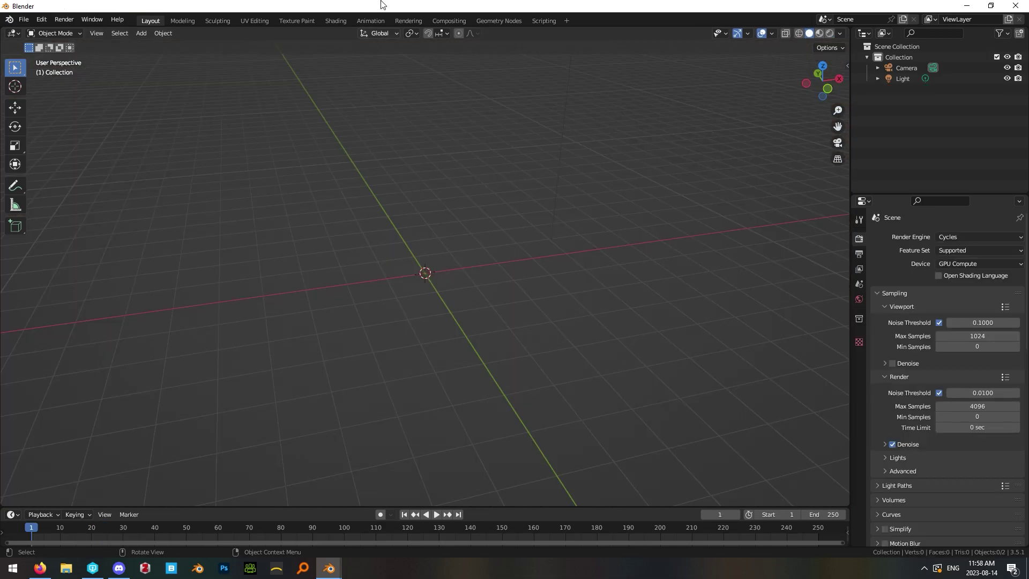
# Step: Switch to the Shading workspace and display the World shader nodes
pyautogui.click(337, 21)
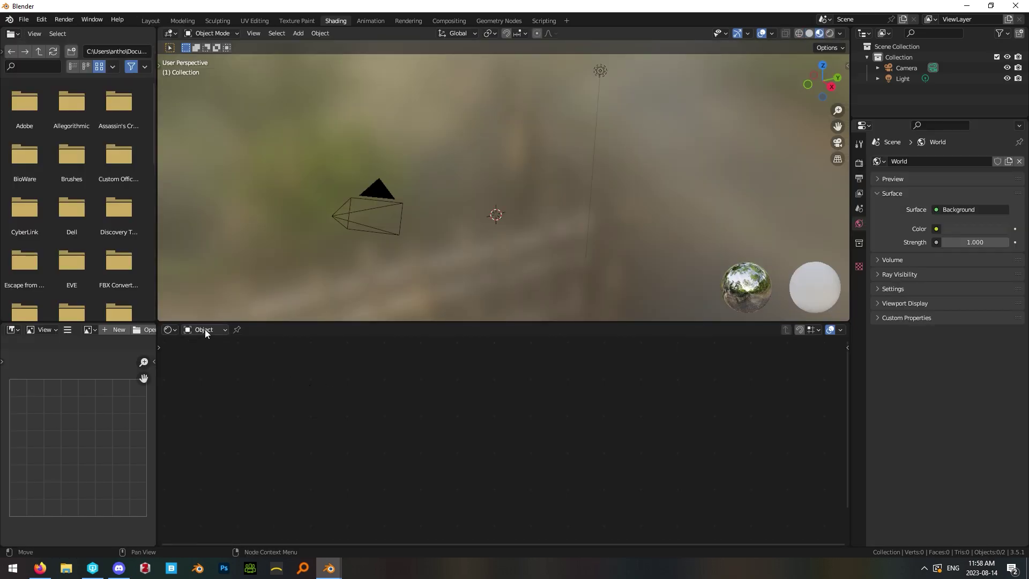
pyautogui.click(205, 329)
pyautogui.click(209, 355)
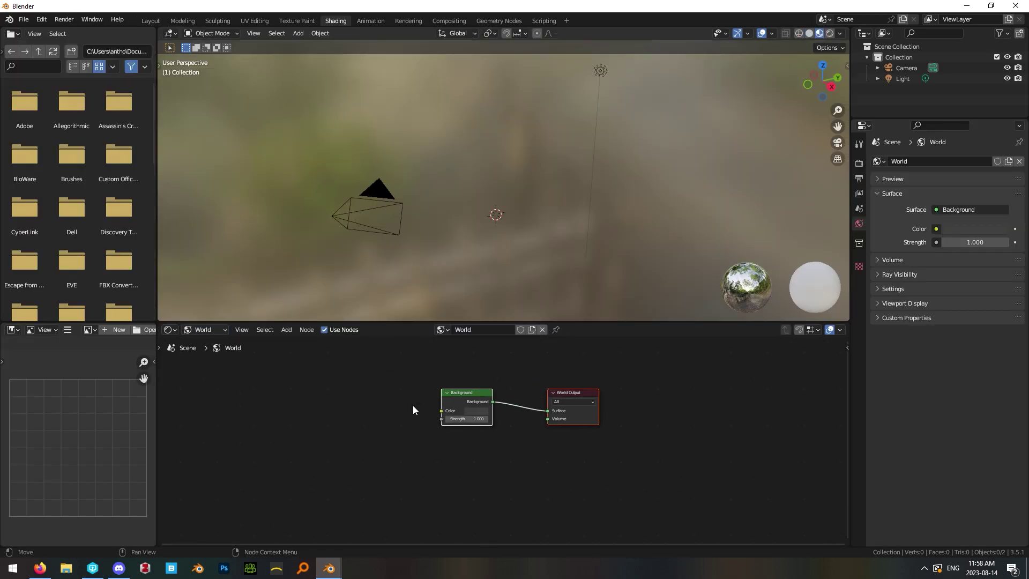
# Step: Add an Environment Texture node to the world shader and link its Color output to the Background node's Color
pyautogui.hotkey('shift', 'a')
pyautogui.moveTo(317, 434)
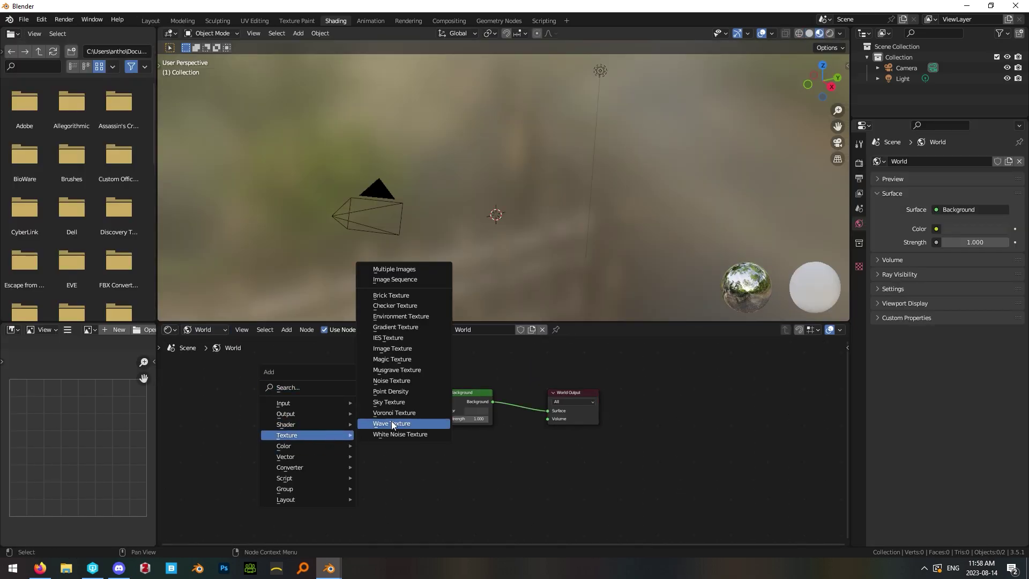
pyautogui.click(401, 316)
pyautogui.click(421, 386)
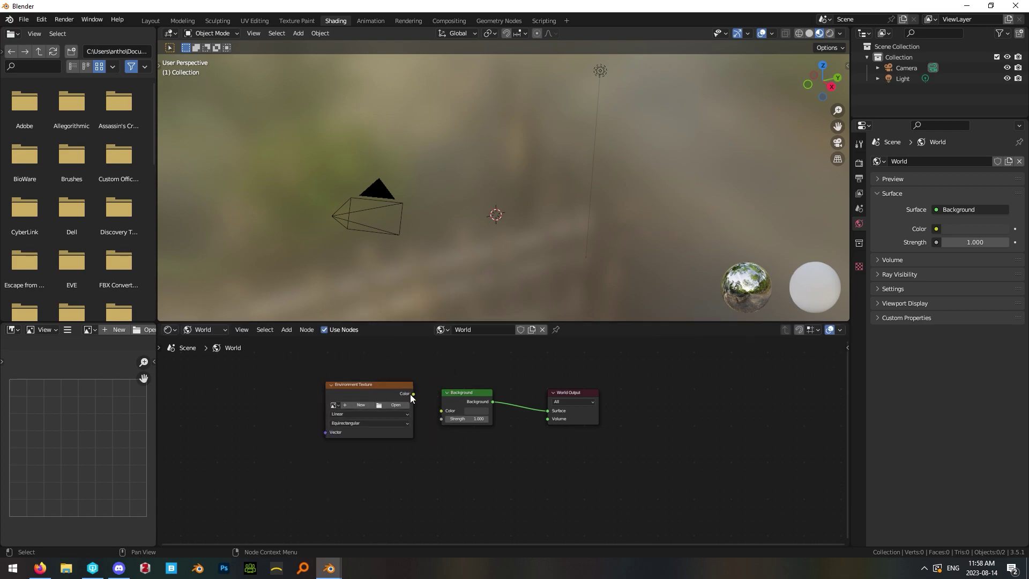
pyautogui.moveTo(412, 395); pyautogui.dragTo(445, 410)
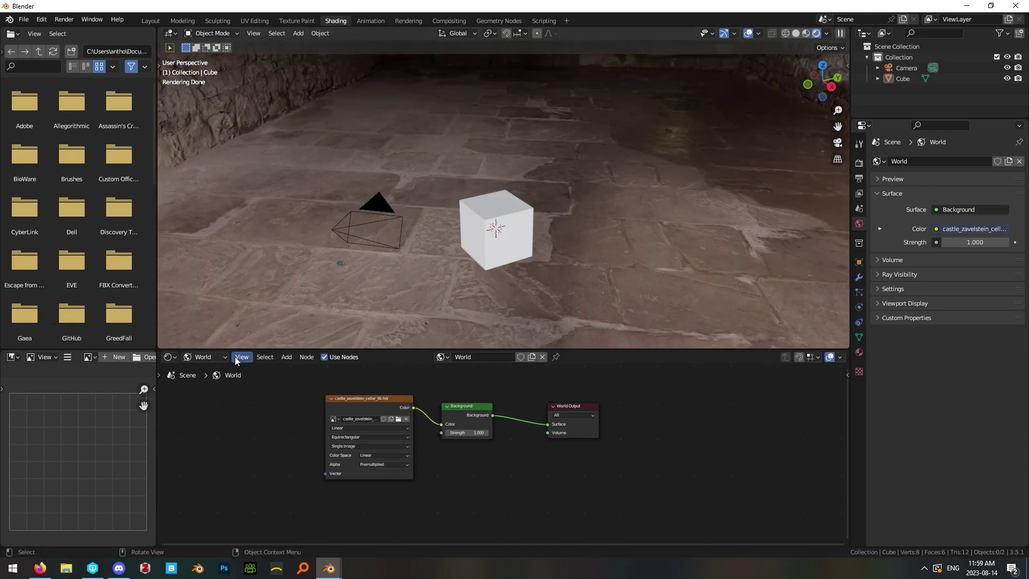
# Step: Return the shader editor to Object mode and create a new material for the cube
pyautogui.click(217, 355)
pyautogui.click(214, 370)
pyautogui.click(512, 243)
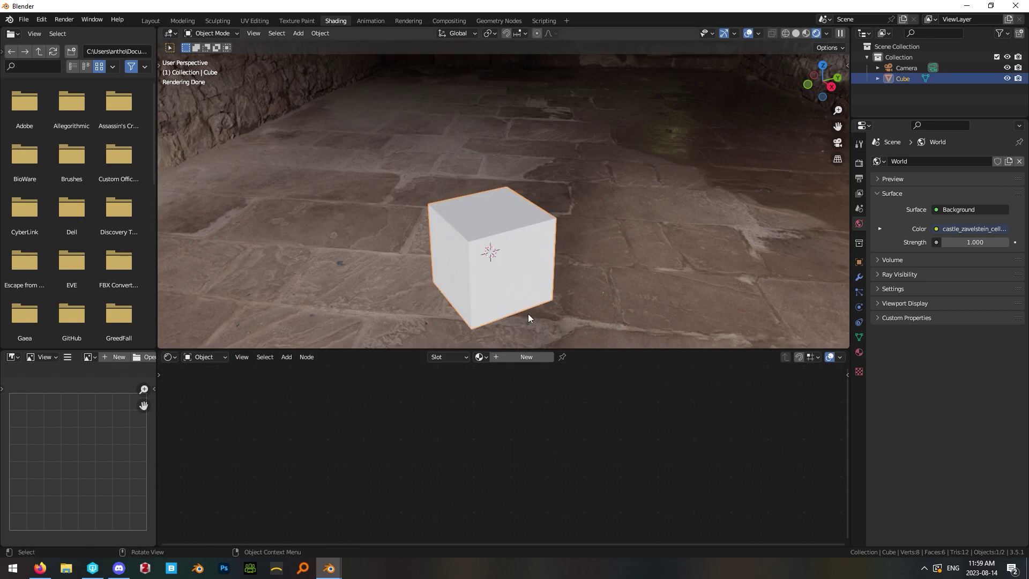
pyautogui.click(528, 360)
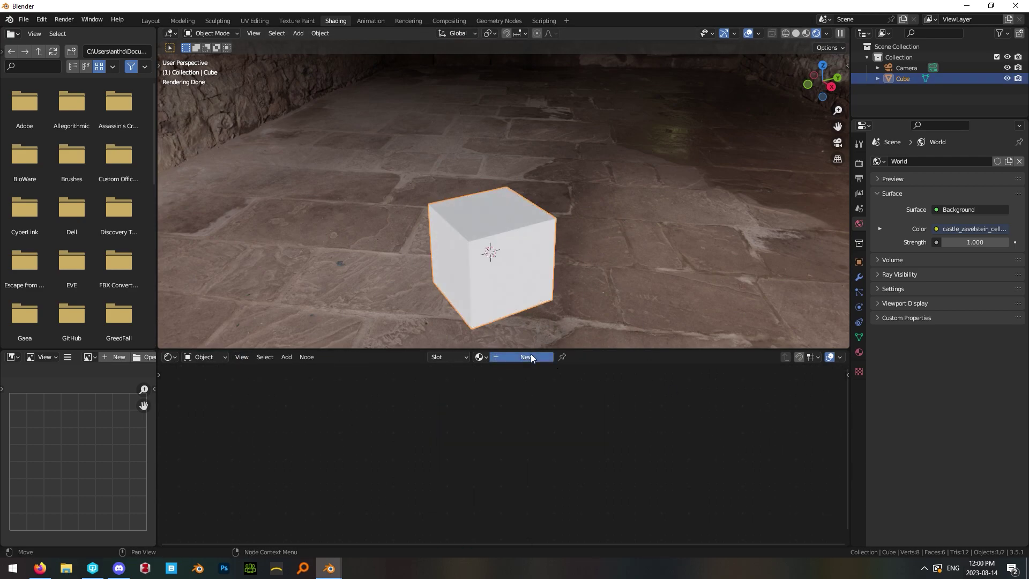
# Step: Rename the cube object as Burlap
pyautogui.click(859, 352)
pyautogui.press('F2')
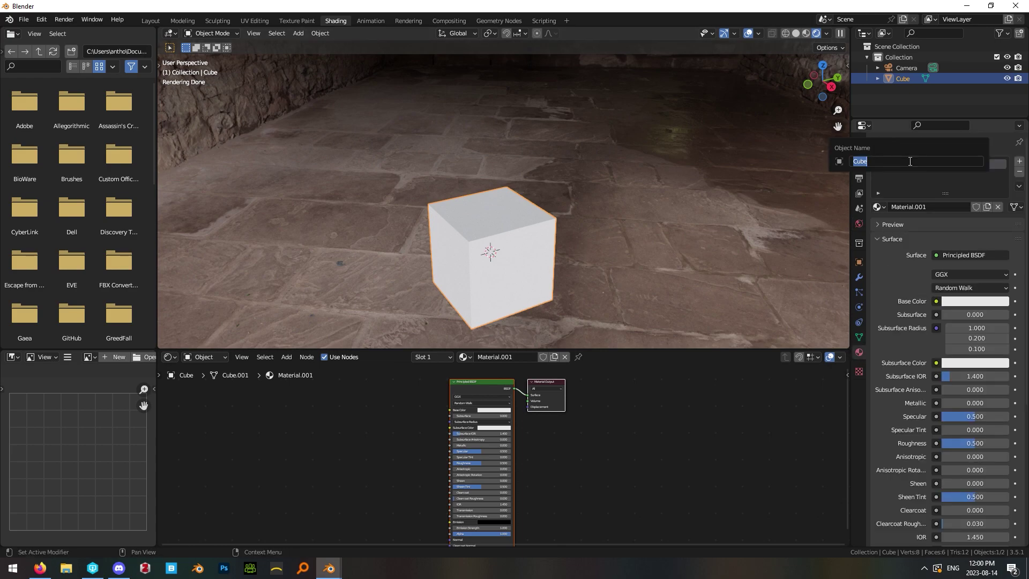
pyautogui.write('Burlap')
pyautogui.press('Return')
pyautogui.click(579, 243)
# Step: Add a Wave Texture node to the material and place a duplicate directly below it
pyautogui.moveTo(411, 487); pyautogui.dragTo(427, 486, button='middle')
pyautogui.hotkey('shift', 'a')
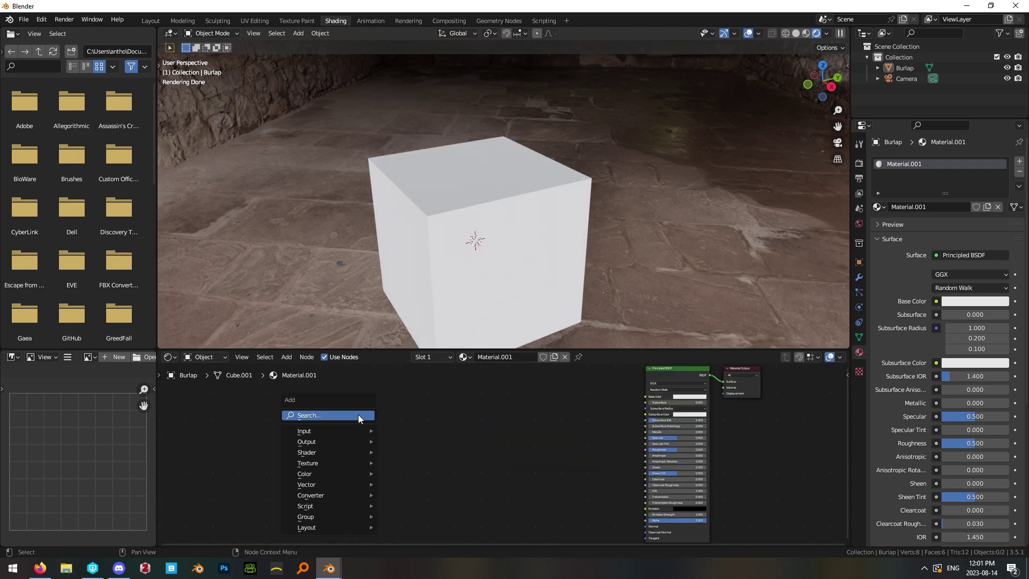
pyautogui.click(358, 415)
pyautogui.write('wave')
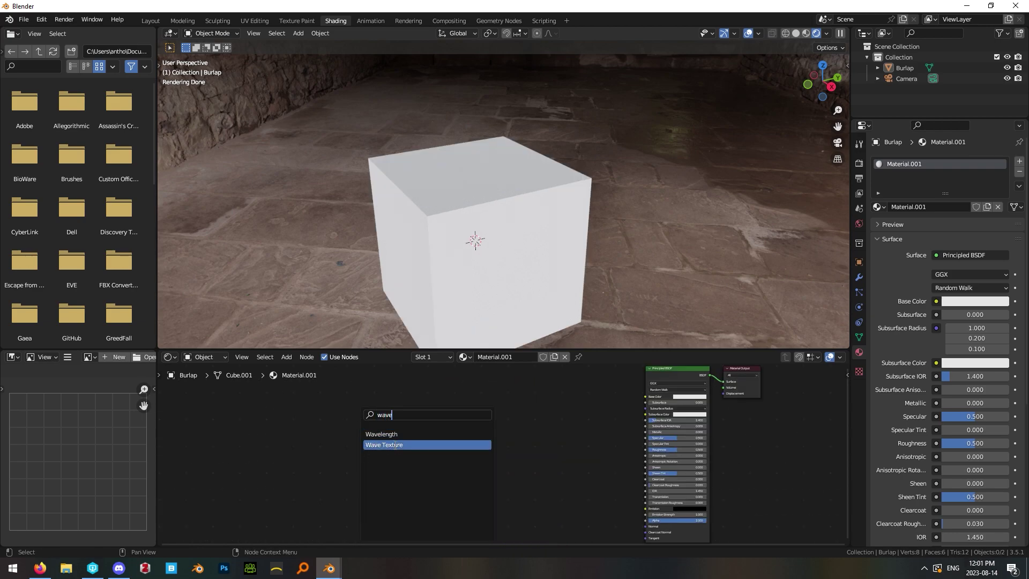
pyautogui.click(384, 445)
pyautogui.click(454, 393)
pyautogui.hotkey('shift', 'd')
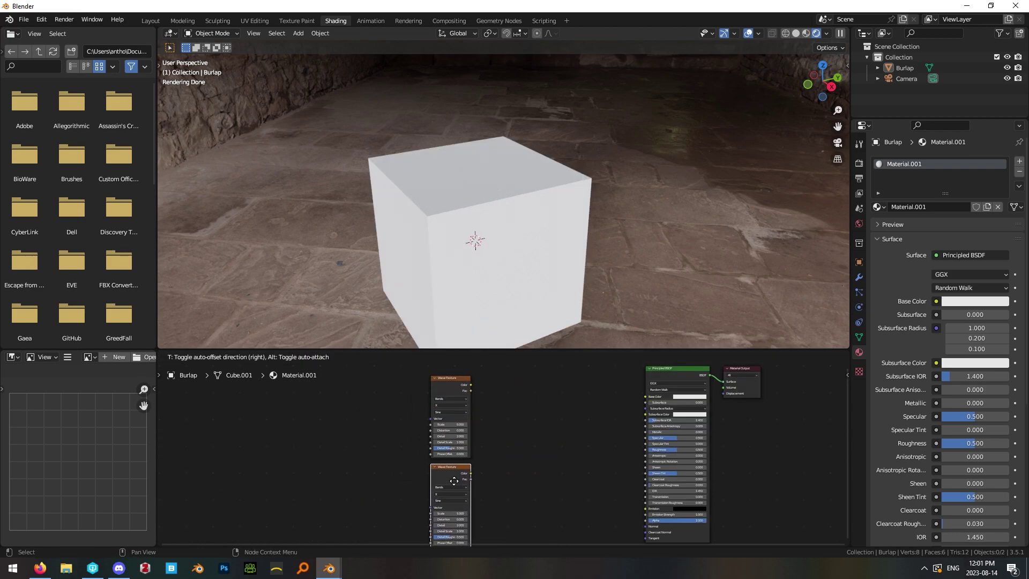
pyautogui.click(454, 477)
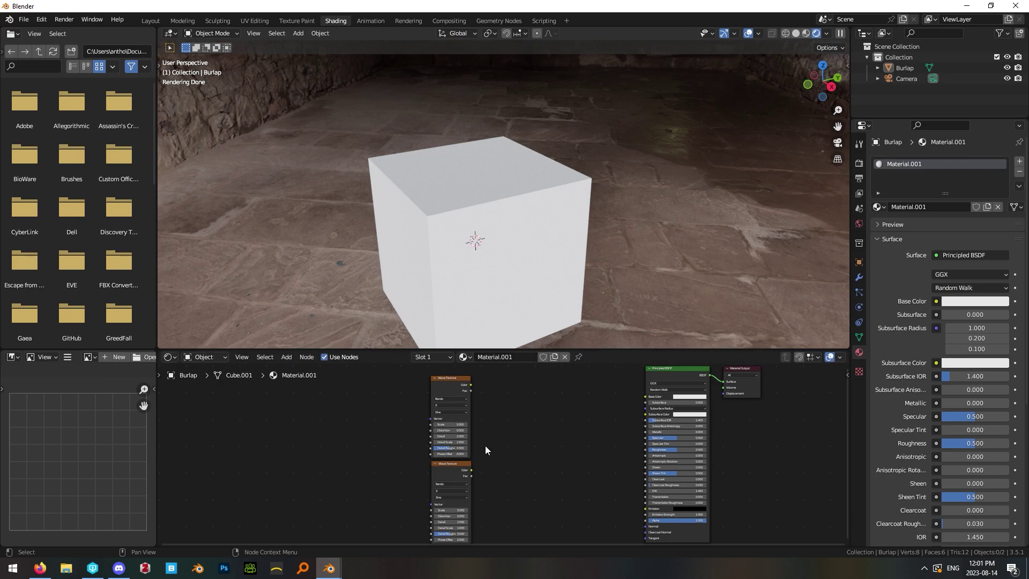
# Step: Set the lower Wave Texture's band direction to Y and preview the wave pattern on the cube
pyautogui.click(444, 491)
pyautogui.click(441, 501)
pyautogui.keyDown('ctrl'); pyautogui.keyDown('shift'); pyautogui.click(441, 380); pyautogui.keyUp('shift'); pyautogui.keyUp('ctrl')
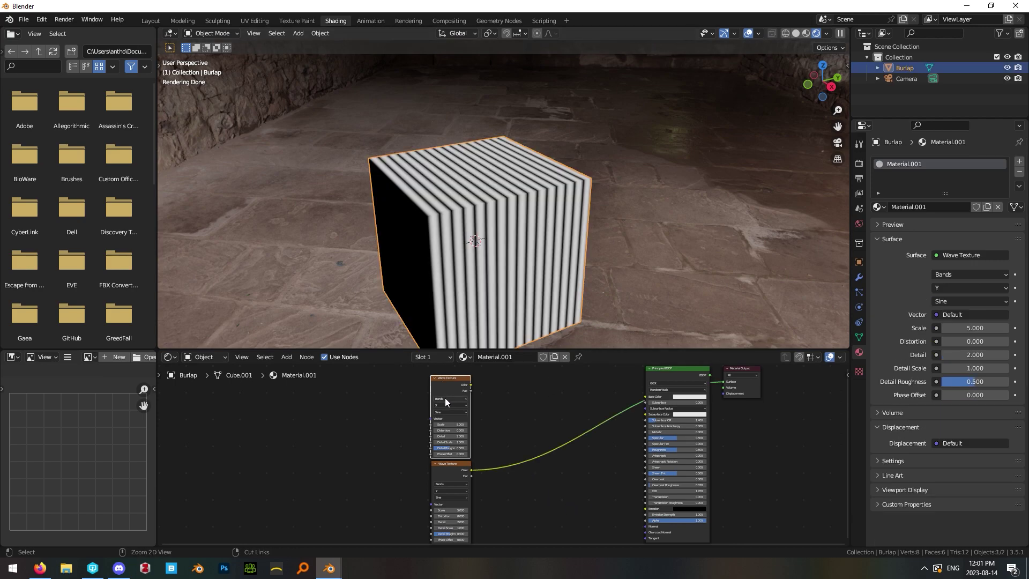
# Step: Add Texture Coordinate and Mapping nodes and feed the UV mapping into the Vector inputs of both Wave Textures
pyautogui.hotkey('ctrl', 't')
pyautogui.moveTo(351, 393); pyautogui.dragTo(394, 436)
pyautogui.moveTo(419, 395); pyautogui.dragTo(432, 504)
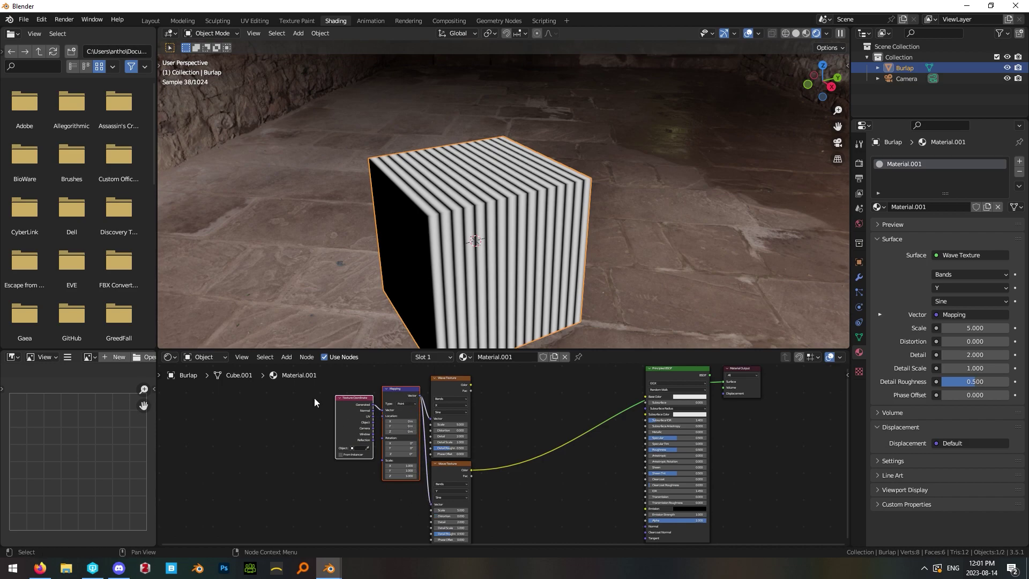
pyautogui.moveTo(395, 390); pyautogui.dragTo(373, 403)
# Step: Set the X-direction Wave Texture's Scale to 25 and Distortion to 3.5
pyautogui.scroll(2, 323, 397)
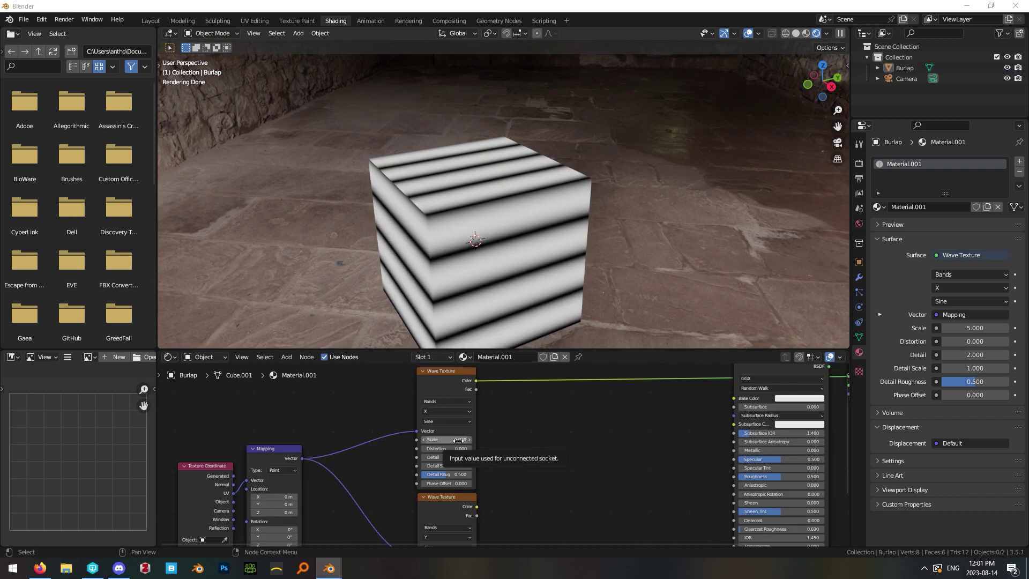
pyautogui.click(459, 439)
pyautogui.write('25')
pyautogui.press('Return')
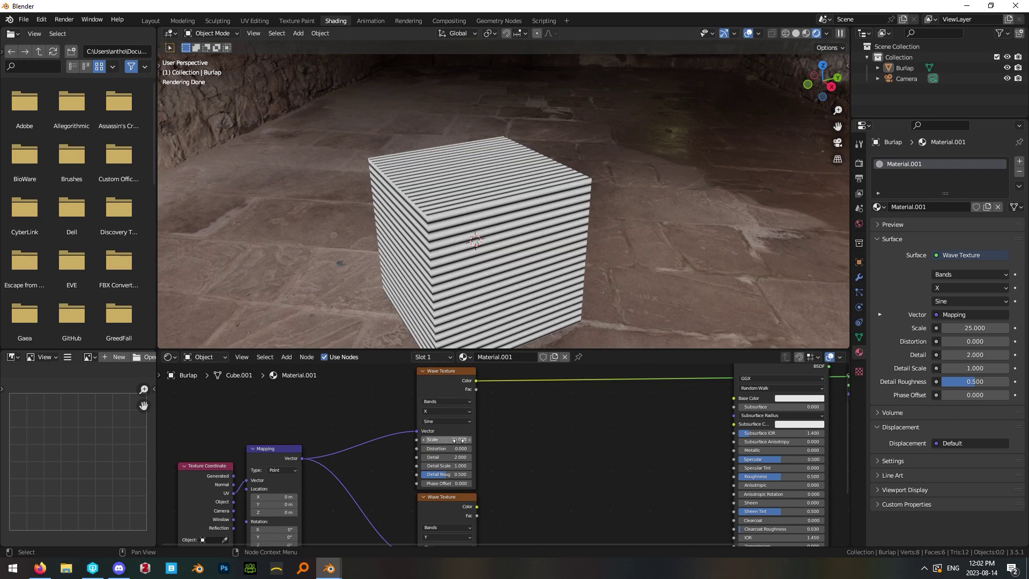
pyautogui.click(456, 448)
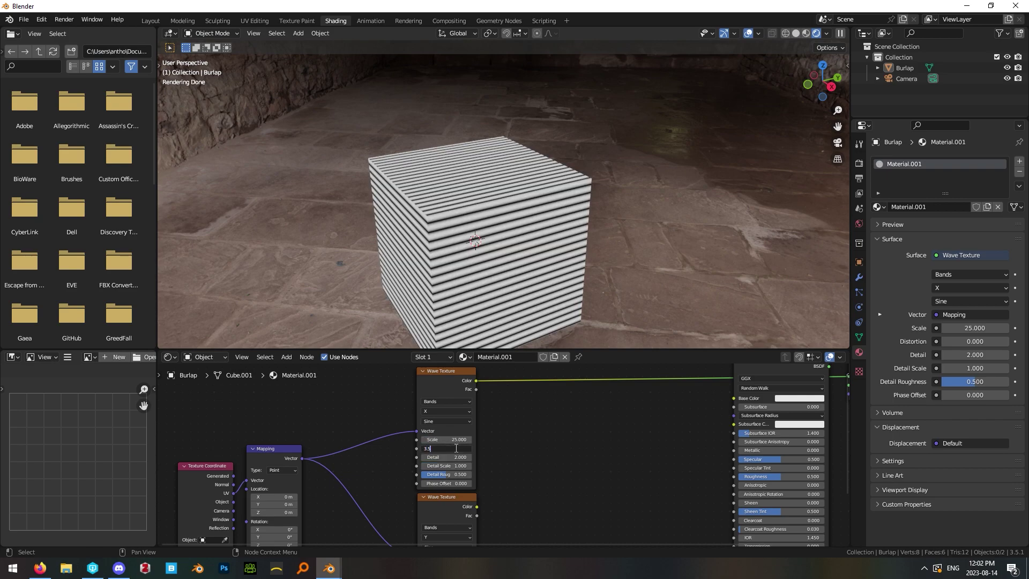
pyautogui.press('Return')
# Step: Set the X-direction Wave Texture's Detail to 15 and Detail Scale to 5
pyautogui.click(456, 457)
pyautogui.write('13.4')
pyautogui.press('Return')
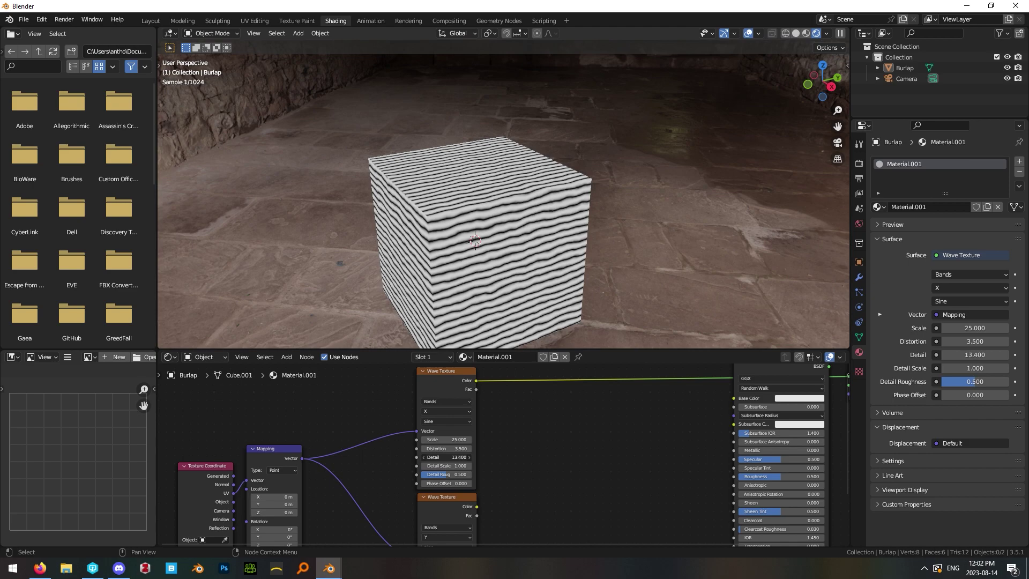
pyautogui.moveTo(456, 456); pyautogui.dragTo(569, 452)
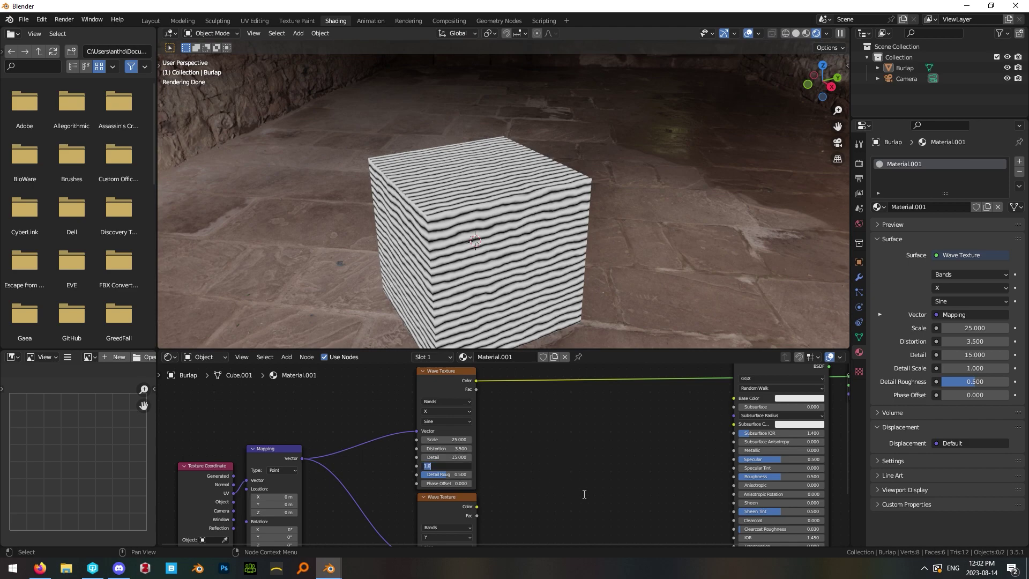
pyautogui.write('5')
pyautogui.press('Return')
# Step: Set the Y-direction Wave Texture's Scale to 22 and Distortion to 3.5
pyautogui.moveTo(582, 493); pyautogui.dragTo(601, 387, button='middle')
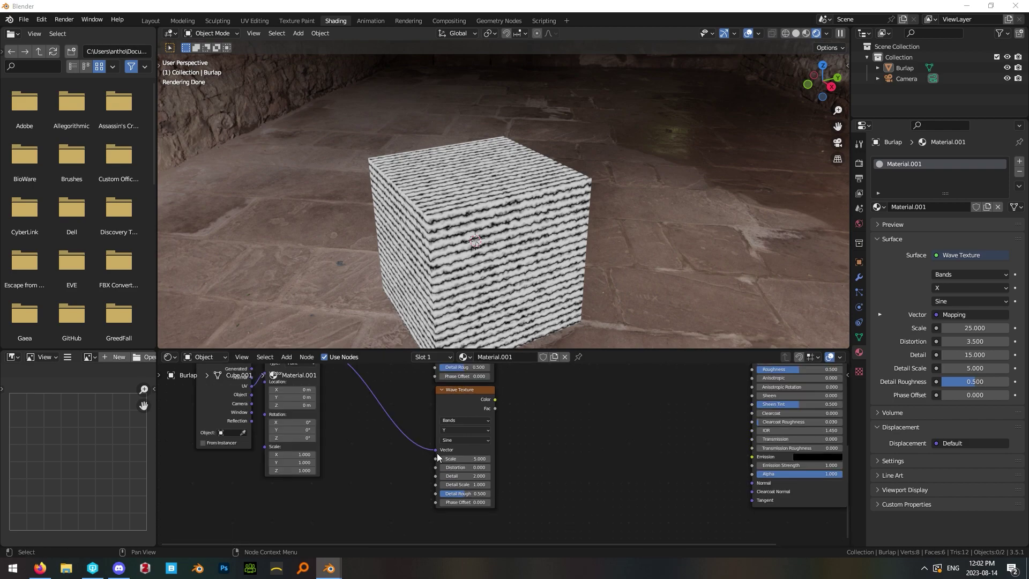
pyautogui.click(466, 459)
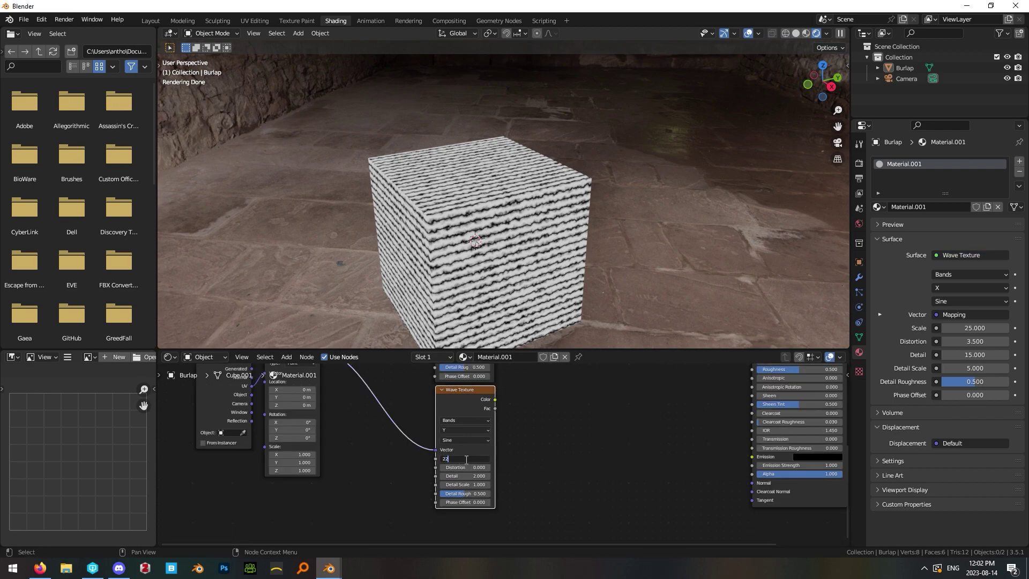
pyautogui.write('22')
pyautogui.press('Return')
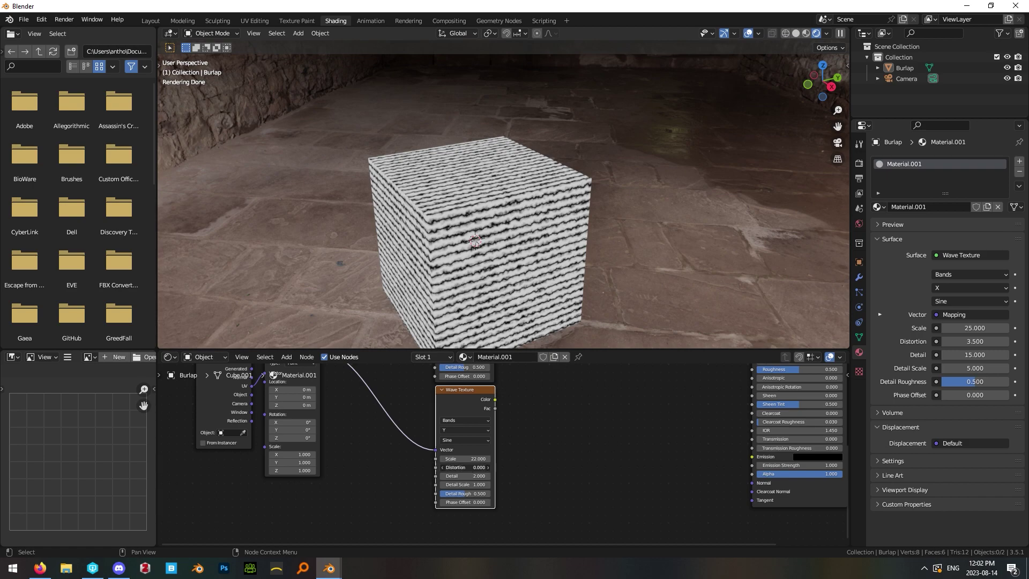
pyautogui.click(471, 467)
pyautogui.write('3.5')
pyautogui.press('Return')
# Step: Set the Y-direction Wave Texture's Detail to 15 and Detail Scale to 5
pyautogui.click(473, 476)
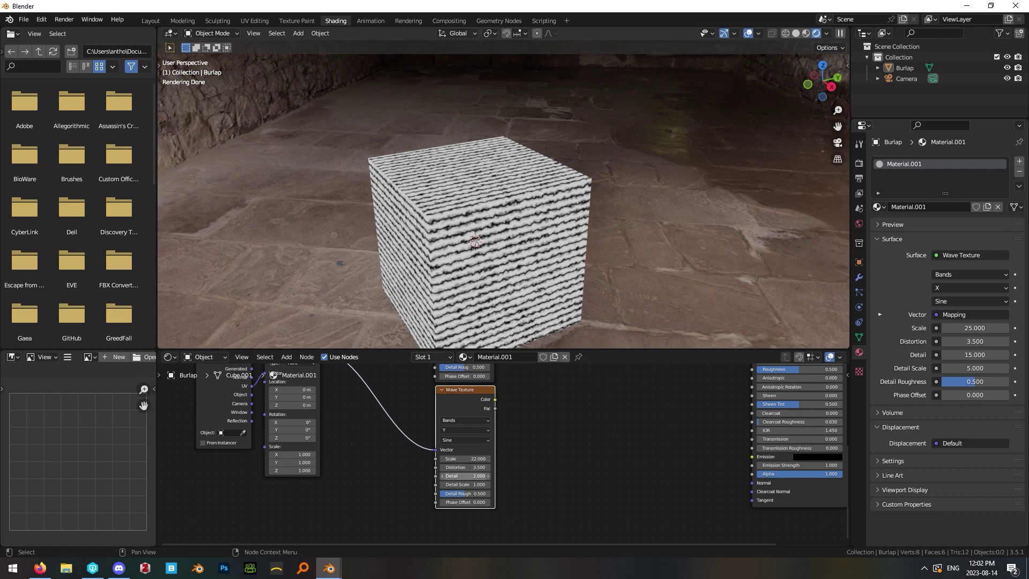
pyautogui.press('Return')
pyautogui.click(471, 485)
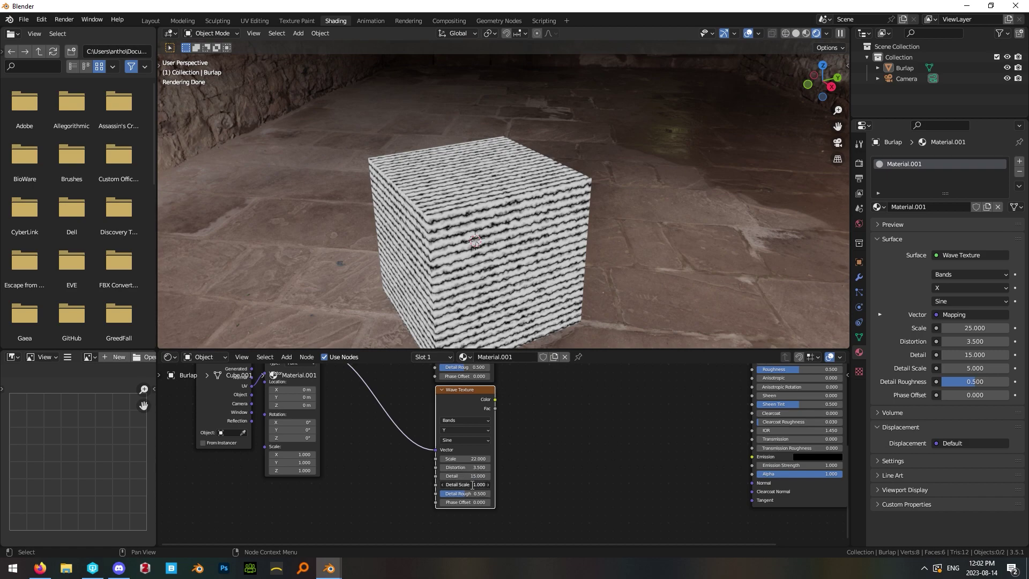
pyautogui.write('5')
pyautogui.press('Return')
# Step: Insert a ColorRamp node on the upper Wave Texture's output link
pyautogui.press('Home')
pyautogui.hotkey('shift', 'a')
pyautogui.write('color')
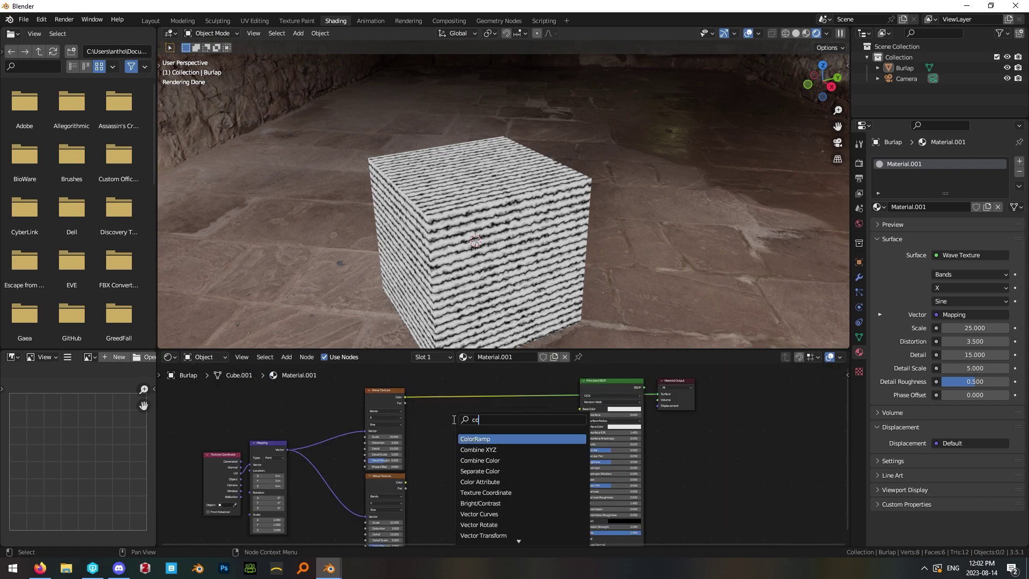
pyautogui.click(470, 439)
pyautogui.click(426, 392)
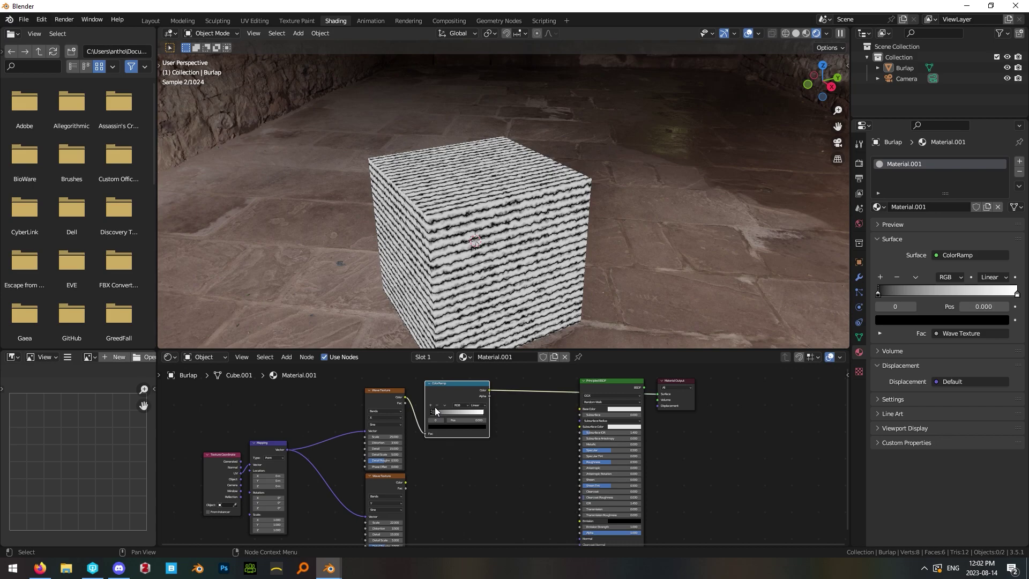
# Step: Duplicate the ColorRamp, link the lower Wave Texture's Color to the copy's Fac, and align both ramps
pyautogui.hotkey('shift', 'd')
pyautogui.click(422, 490)
pyautogui.moveTo(405, 482); pyautogui.dragTo(420, 513)
pyautogui.moveTo(441, 476); pyautogui.dragTo(438, 476)
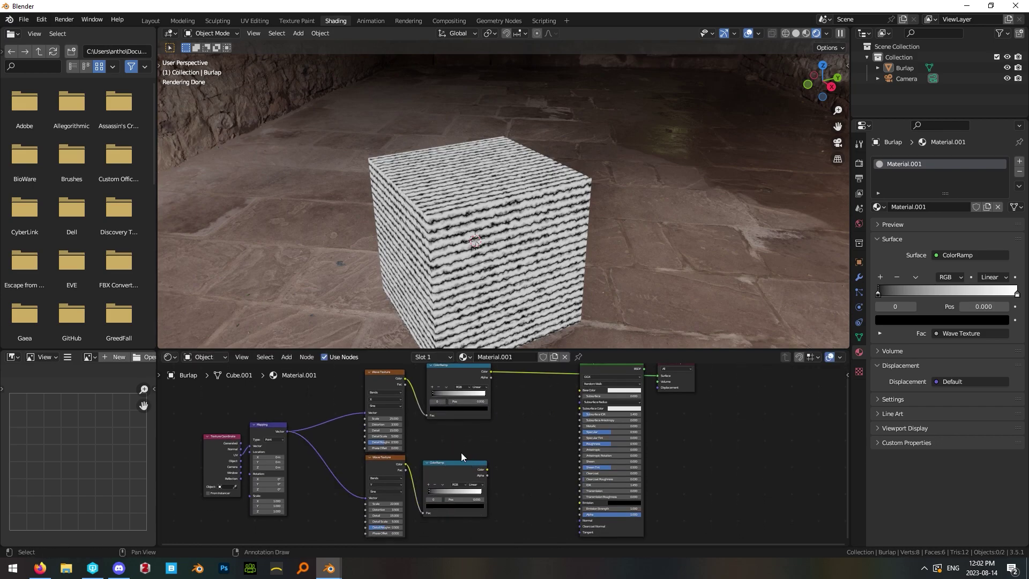
pyautogui.moveTo(455, 378); pyautogui.dragTo(447, 393)
# Step: Add a Mix node set to Color to the right of the two ColorRamps
pyautogui.click(488, 424)
pyautogui.hotkey('shift', 'a')
pyautogui.write('mix')
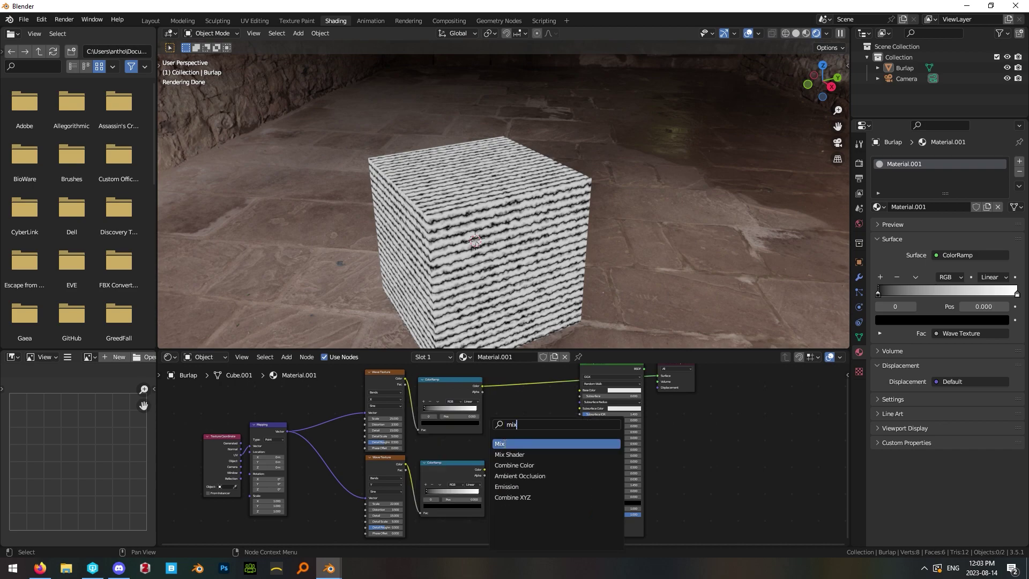
pyautogui.press('Return')
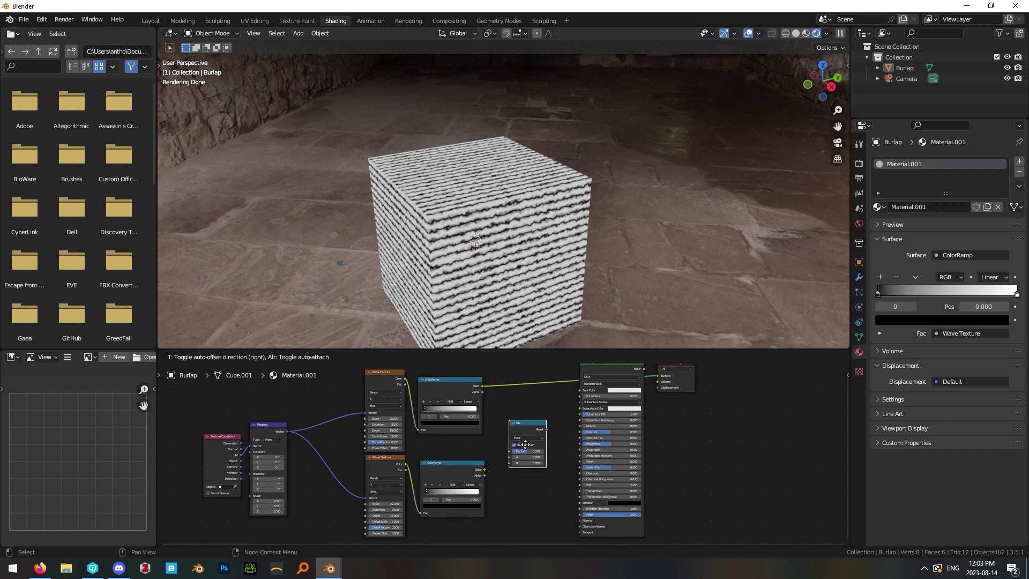
pyautogui.click(534, 442)
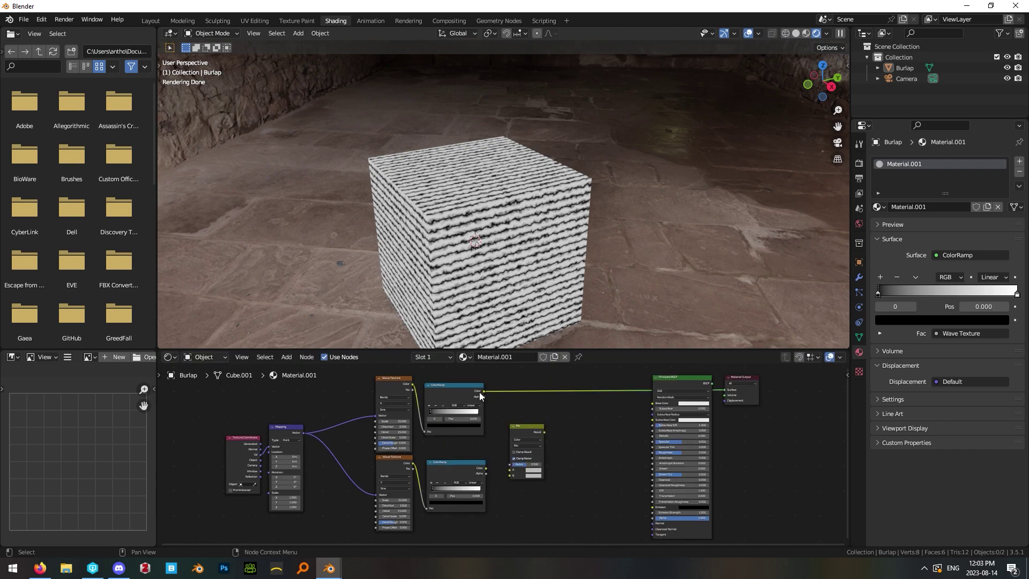
# Step: Link the two ColorRamps to inputs A and B of the Mix node and preview the mixed result on the cube
pyautogui.moveTo(482, 391); pyautogui.dragTo(513, 482)
pyautogui.press('Escape')
pyautogui.scroll(2, 496, 476)
pyautogui.scroll(1, 658, 455)
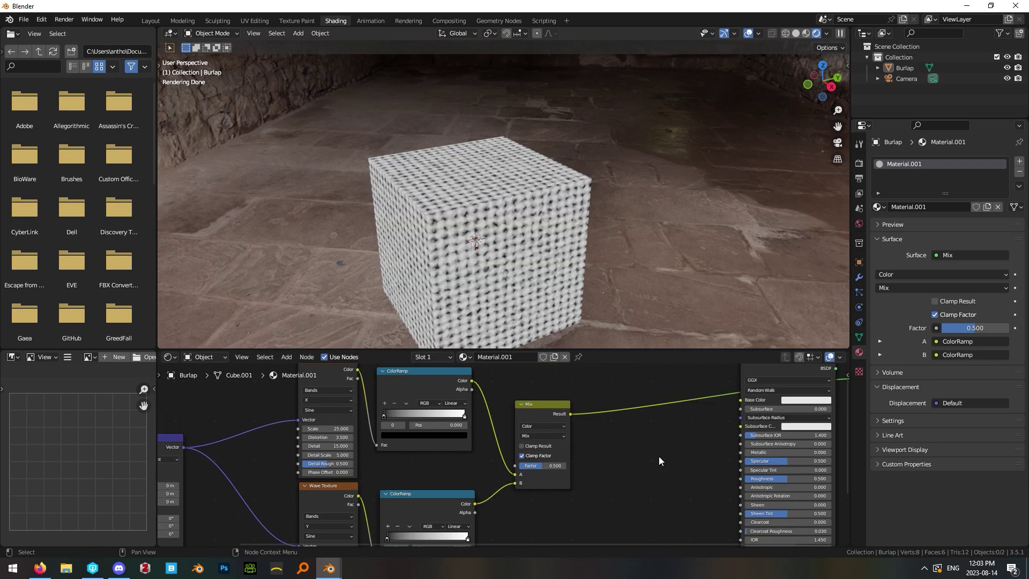
pyautogui.click(547, 416)
# Step: Increase the upper ColorRamp's contrast by moving the black stop to about 0.382 and the white stop inward
pyautogui.moveTo(568, 285); pyautogui.dragTo(600, 305, button='middle')
pyautogui.scroll(-3, 583, 304)
pyautogui.scroll(2, 513, 397)
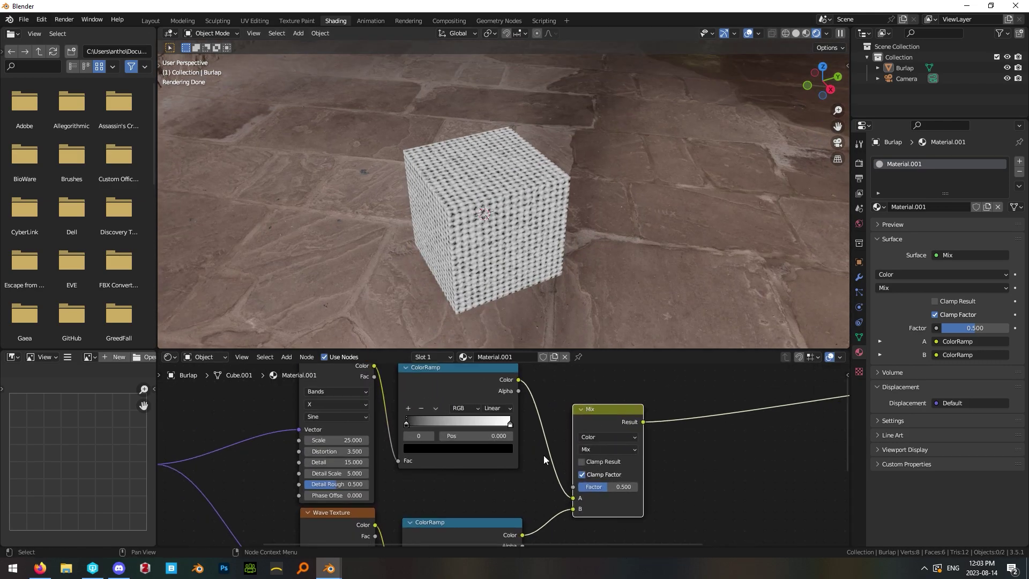
pyautogui.scroll(2, 504, 452)
pyautogui.moveTo(442, 412); pyautogui.dragTo(439, 458, button='middle')
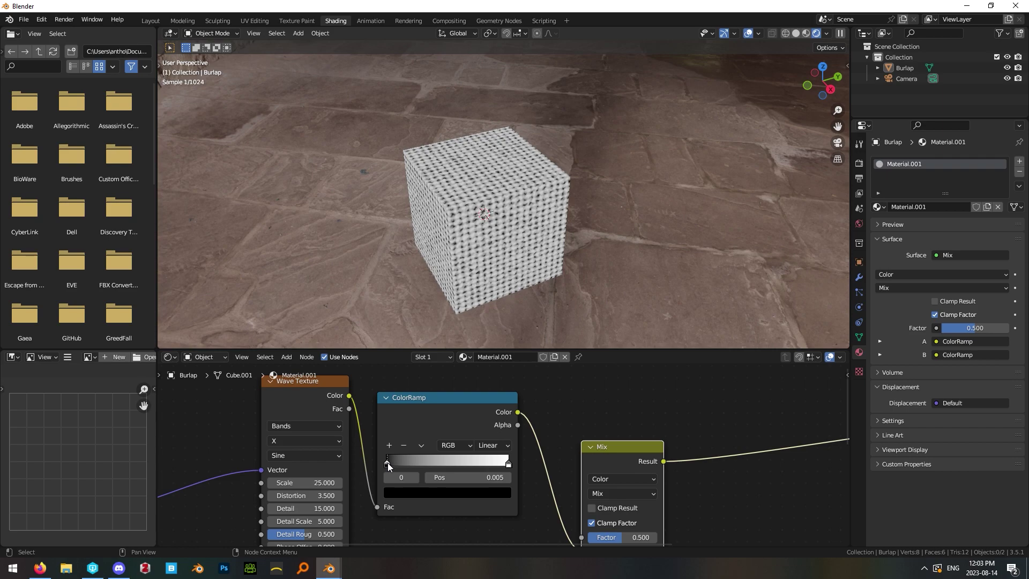
pyautogui.moveTo(387, 462); pyautogui.dragTo(435, 461)
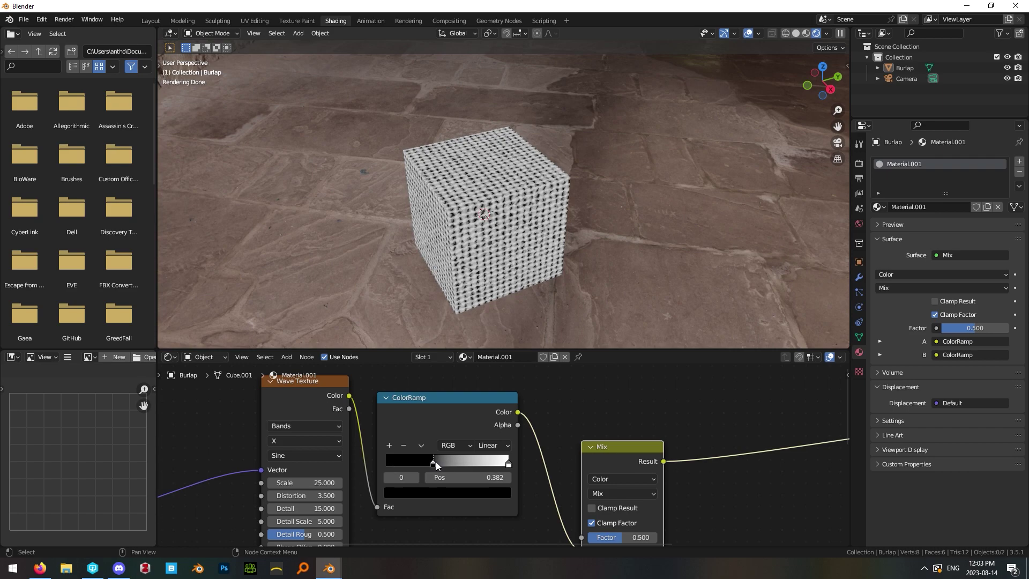
pyautogui.click(507, 464)
pyautogui.moveTo(506, 465); pyautogui.dragTo(484, 466)
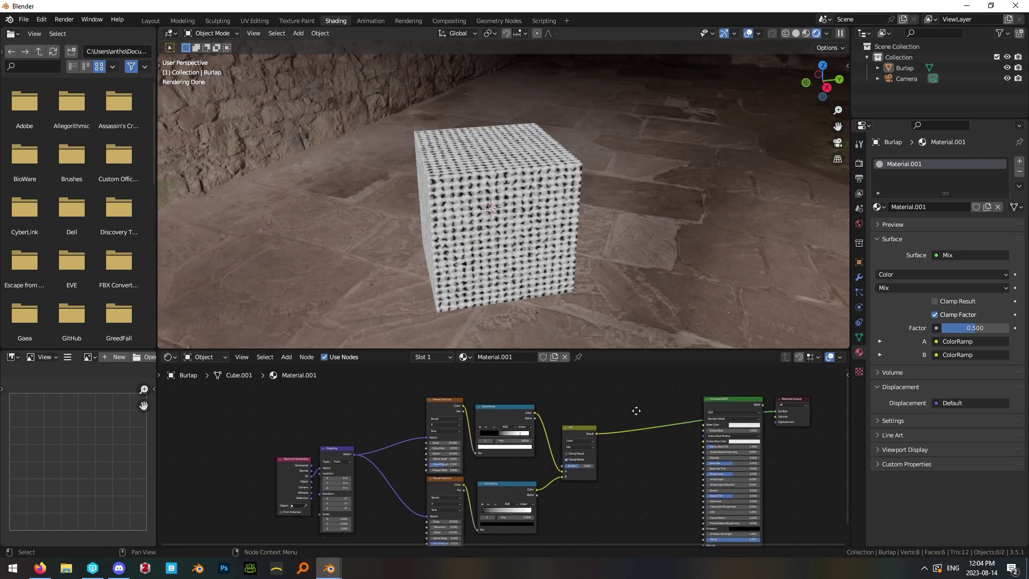
# Step: Move the coordinate, Mapping, Wave Texture, ColorRamp and Mix nodes together away from the Principled BSDF to make room
pyautogui.moveTo(636, 411); pyautogui.dragTo(691, 388, button='middle')
pyautogui.moveTo(311, 395); pyautogui.dragTo(643, 508)
pyautogui.press('g')
pyautogui.click(527, 397)
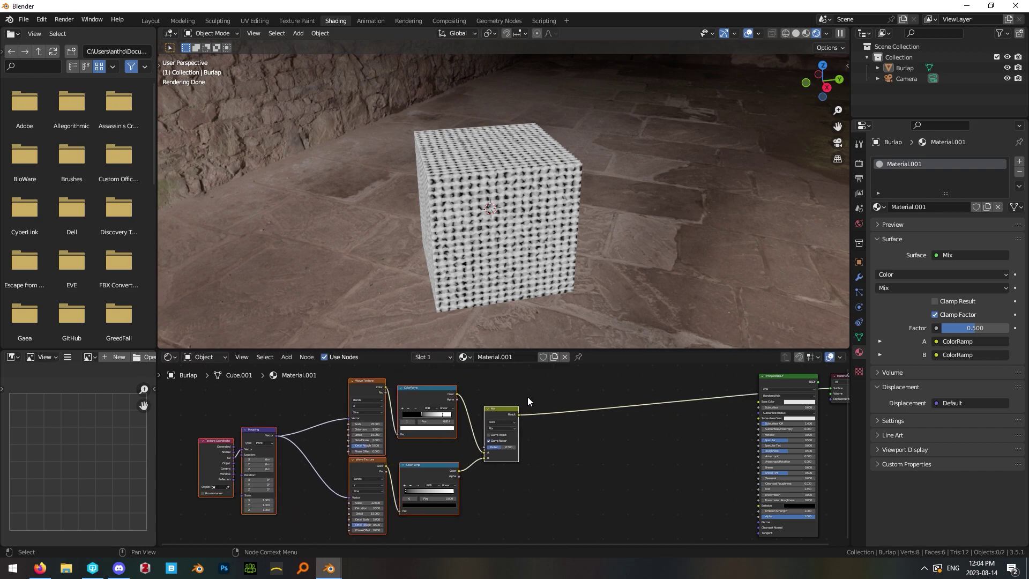
# Step: Duplicate the Mix node and place the copy between the original Mix node and the Principled BSDF
pyautogui.click(604, 451)
pyautogui.moveTo(603, 451); pyautogui.dragTo(547, 467, button='middle')
pyautogui.moveTo(497, 477); pyautogui.dragTo(437, 422)
pyautogui.hotkey('shift', 'd')
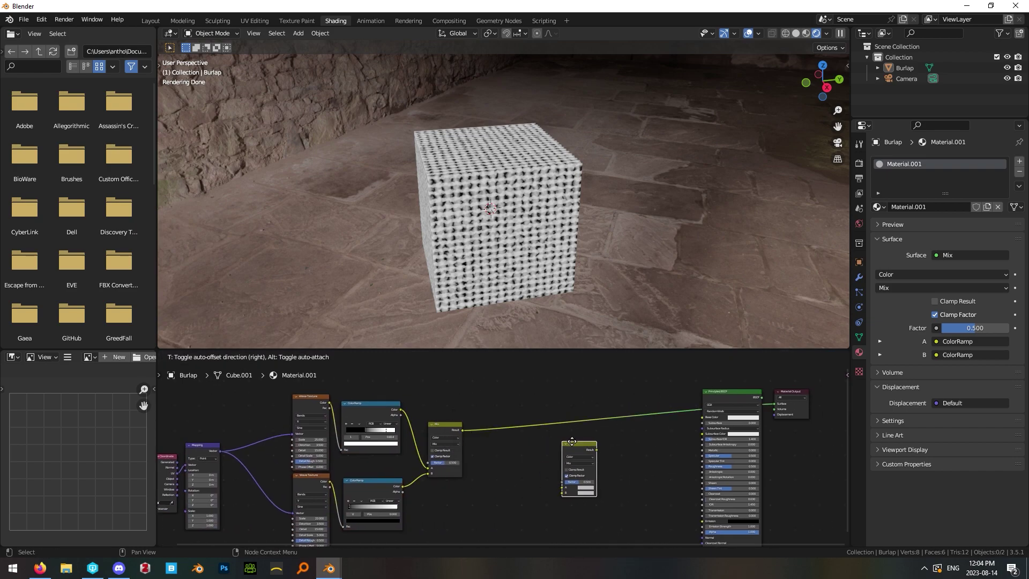
pyautogui.click(572, 441)
pyautogui.click(439, 419)
# Step: Link the original Mix node's Result to the Factor input of the duplicated Mix node
pyautogui.scroll(-4, 459, 430)
pyautogui.moveTo(478, 441); pyautogui.dragTo(545, 437, button='middle')
pyautogui.moveTo(606, 451); pyautogui.dragTo(469, 447, button='middle')
pyautogui.scroll(4, 371, 429)
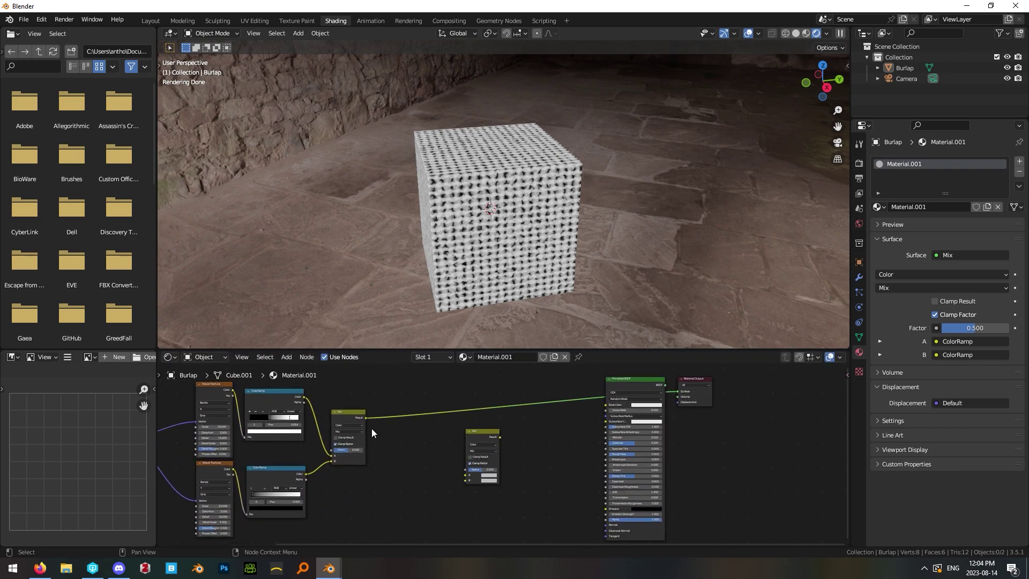
pyautogui.moveTo(363, 417); pyautogui.dragTo(374, 394)
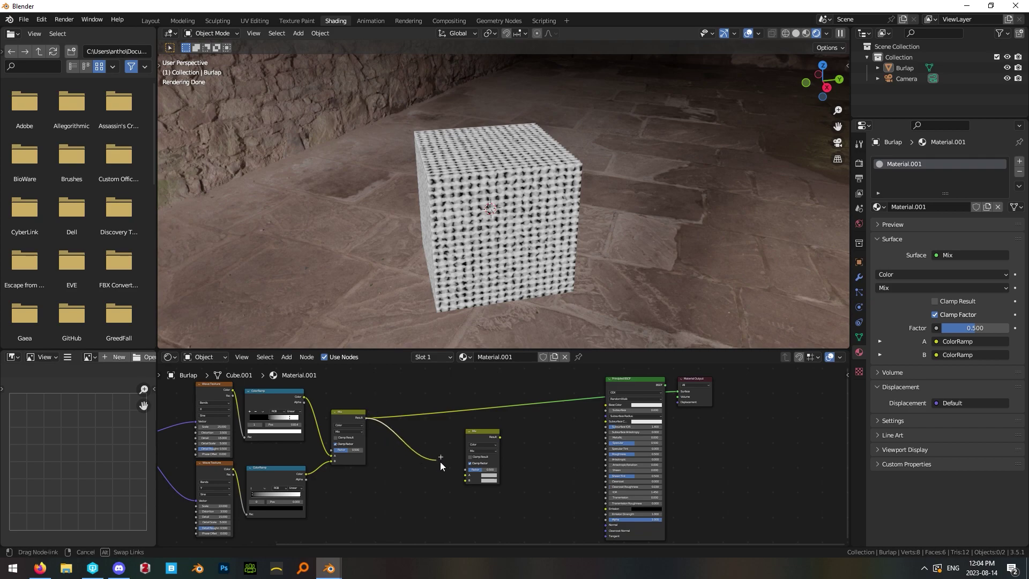
pyautogui.moveTo(439, 462); pyautogui.dragTo(470, 471)
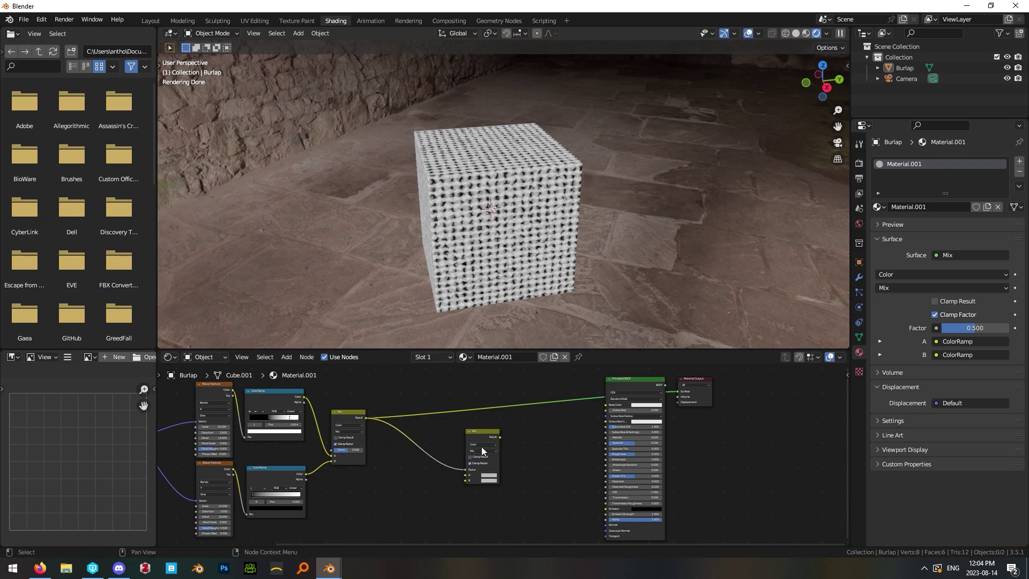
# Step: Set the duplicated Mix node's colours to hex 94734D for B and hex 291B0D for A
pyautogui.scroll(1, 498, 447)
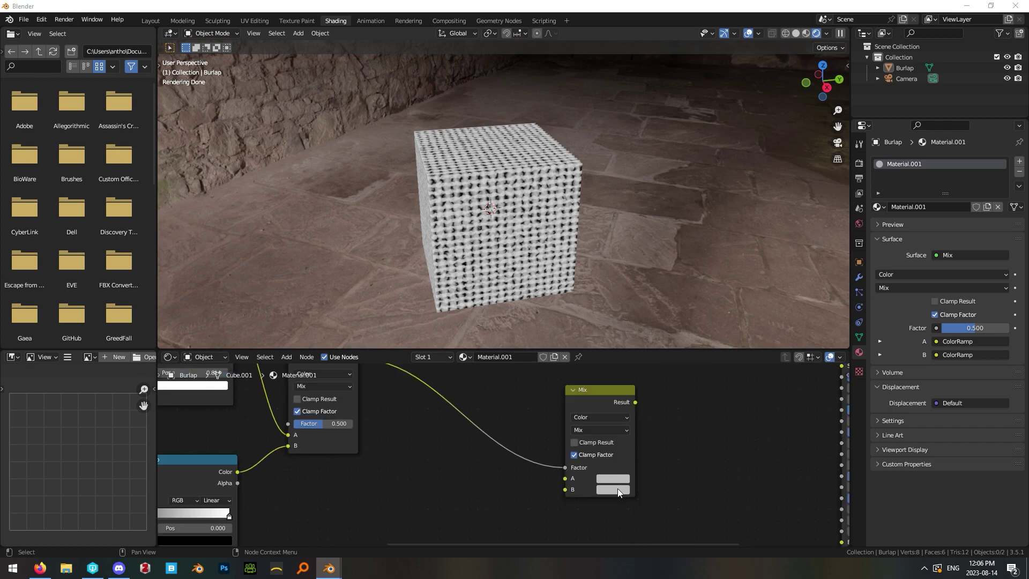
pyautogui.click(618, 490)
pyautogui.click(671, 430)
pyautogui.click(657, 444)
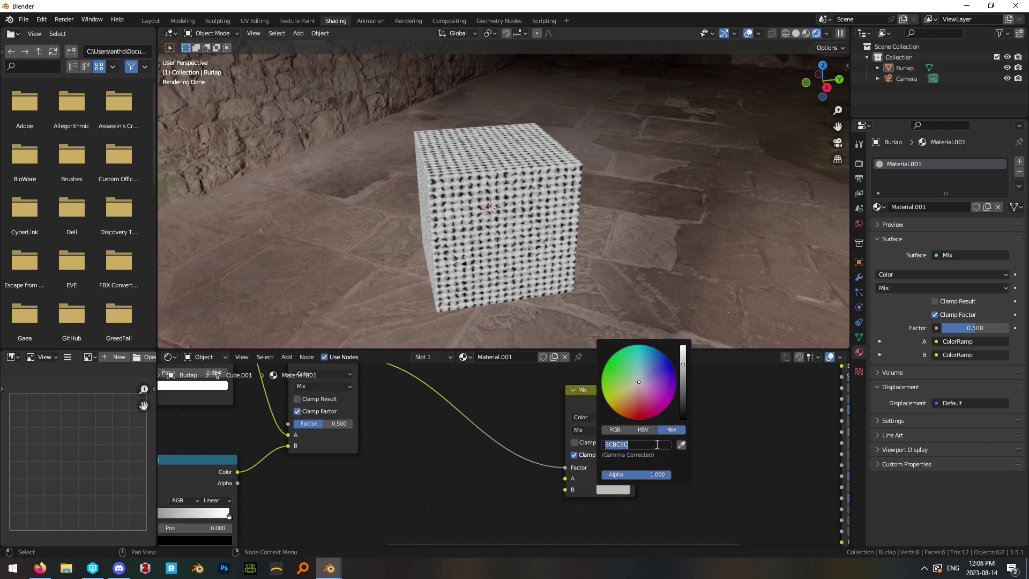
pyautogui.write('94734D')
pyautogui.press('Return')
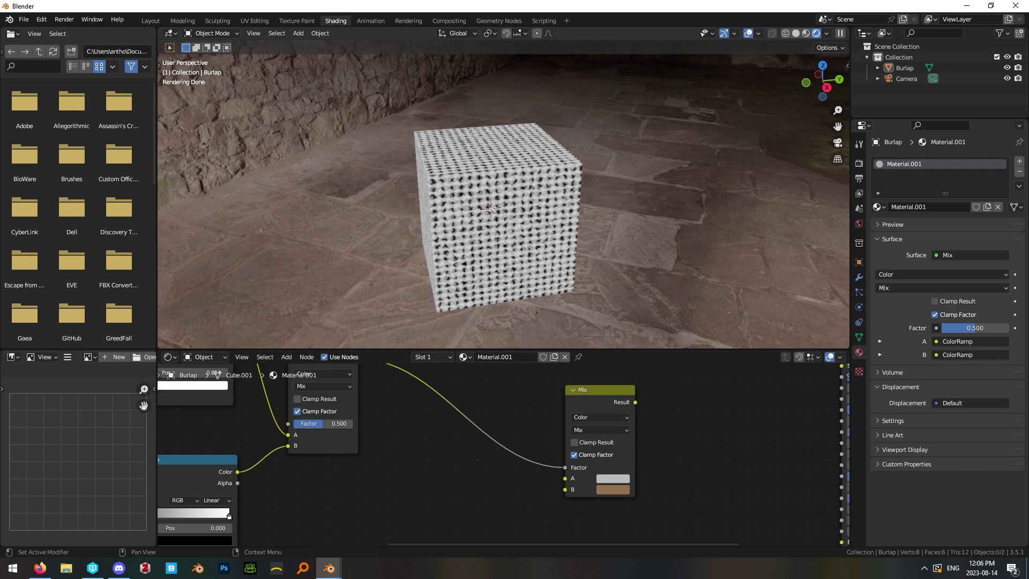
pyautogui.click(612, 479)
pyautogui.write('291B0D')
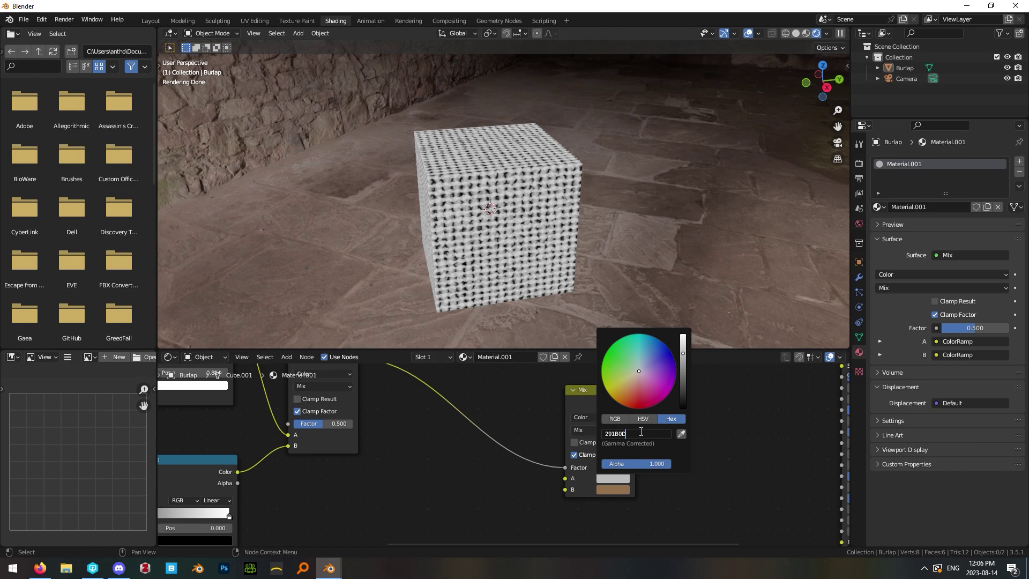
pyautogui.press('Return')
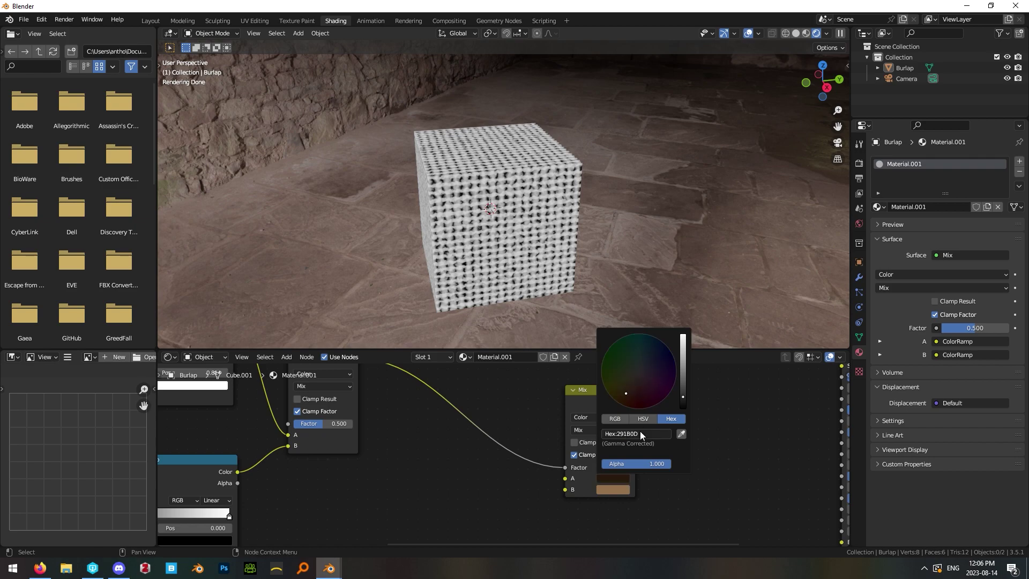
# Step: Link the coloured Mix node's Result to the Principled BSDF's Base Color
pyautogui.press('Home')
pyautogui.click(556, 453)
pyautogui.moveTo(556, 453); pyautogui.dragTo(678, 411)
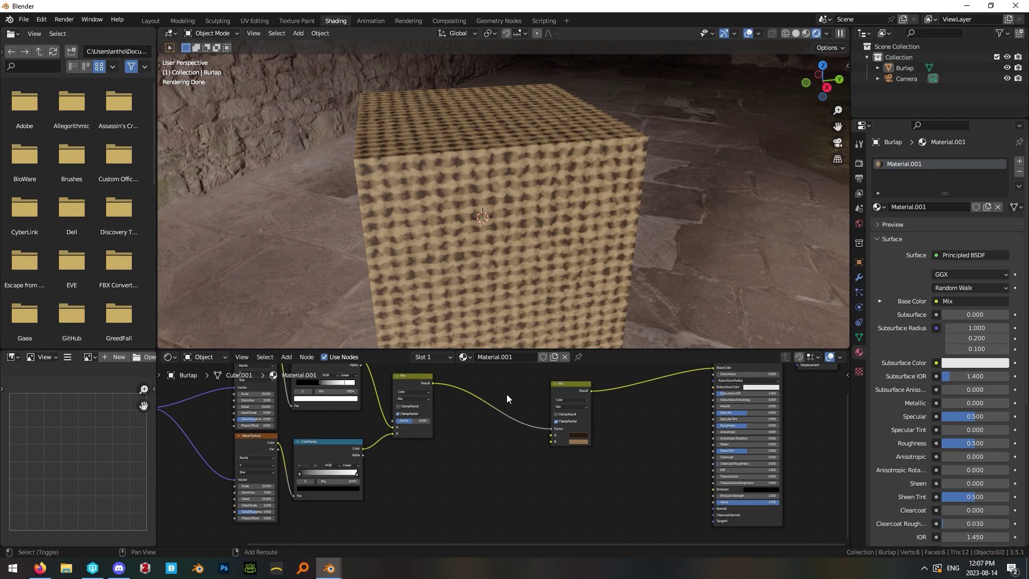
# Step: Add a Bump node below the coloured Mix node
pyautogui.hotkey('shift', 'a')
pyautogui.click(507, 394)
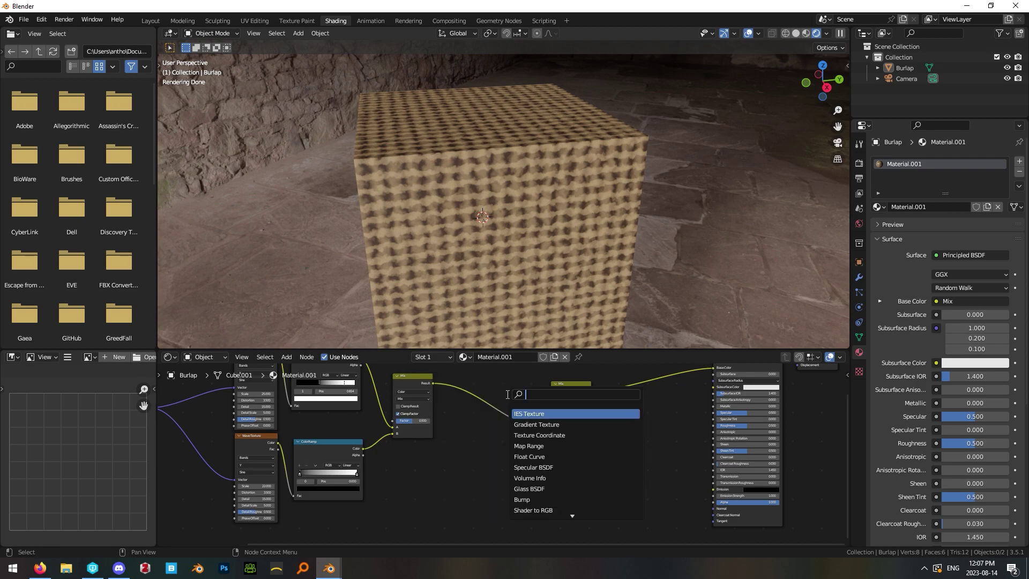
pyautogui.write('bump')
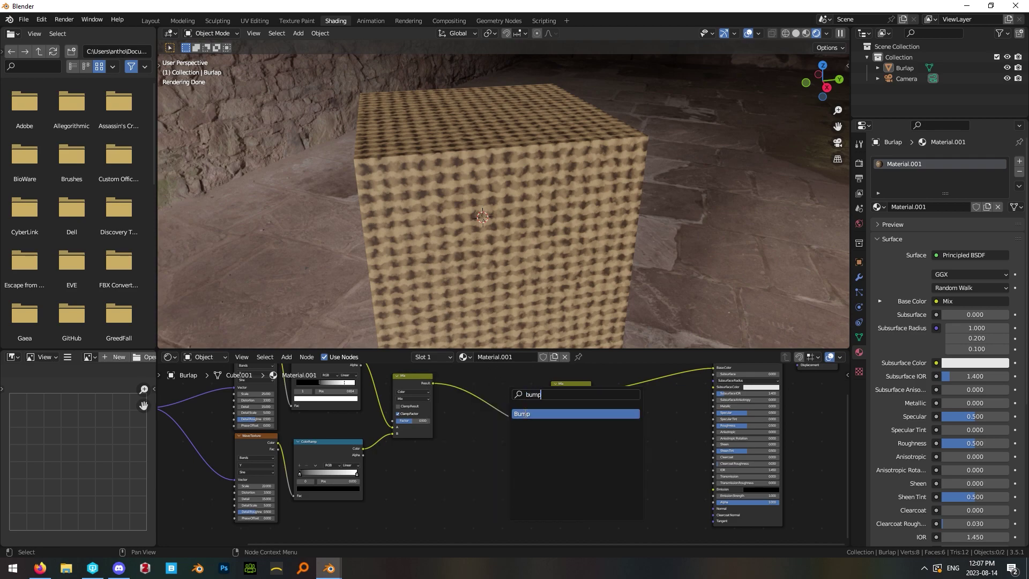
pyautogui.click(525, 413)
pyautogui.click(571, 500)
pyautogui.click(464, 465)
pyautogui.moveTo(491, 423); pyautogui.dragTo(506, 442, button='middle')
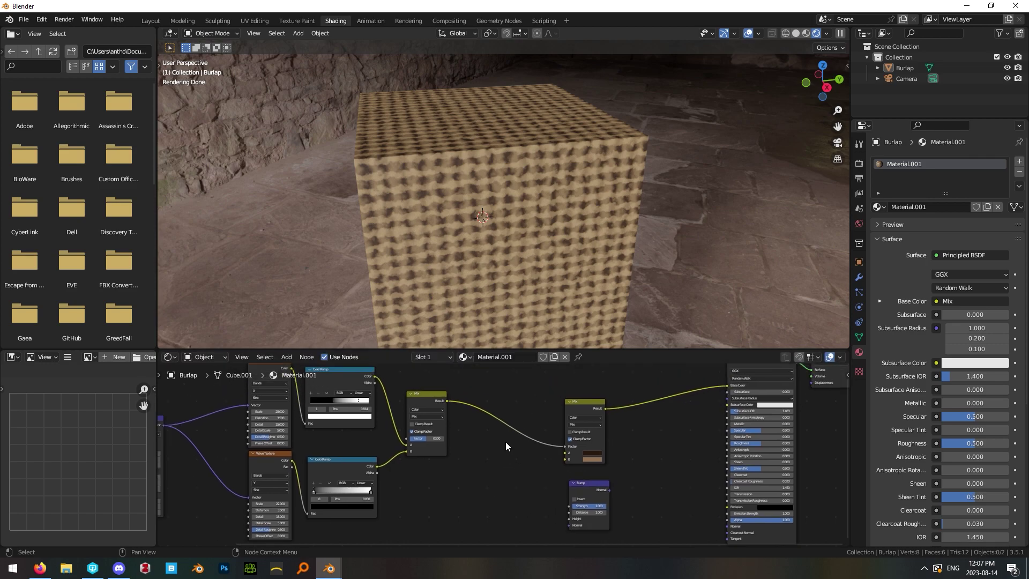
# Step: Link the first Mix node's Result to the Bump's Height, and the Bump's Normal to the Principled BSDF's Normal
pyautogui.moveTo(447, 400); pyautogui.dragTo(503, 424)
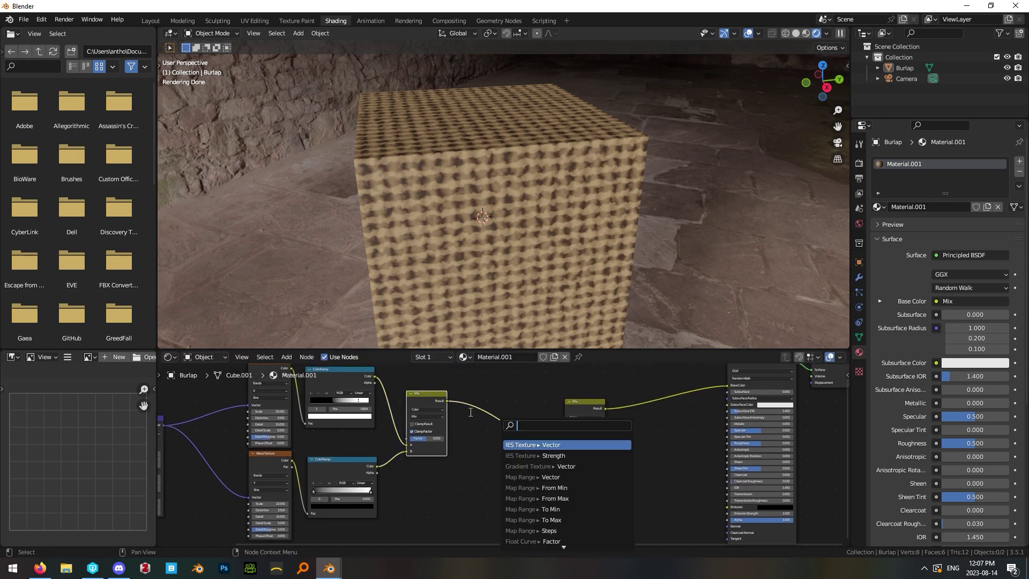
pyautogui.press('Escape')
pyautogui.moveTo(446, 400); pyautogui.dragTo(570, 519)
pyautogui.moveTo(601, 495); pyautogui.dragTo(539, 470, button='middle')
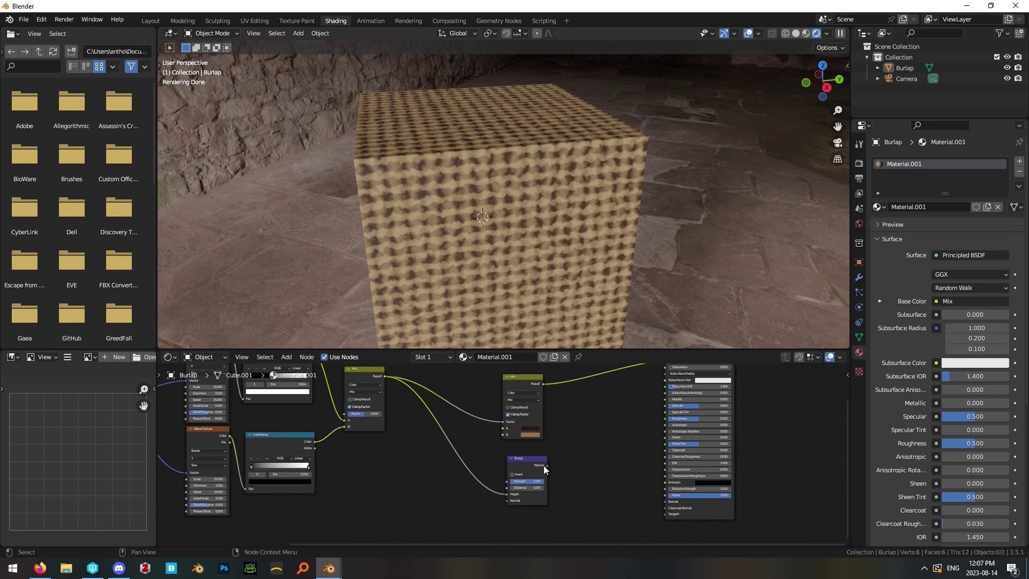
pyautogui.moveTo(547, 464); pyautogui.dragTo(668, 497)
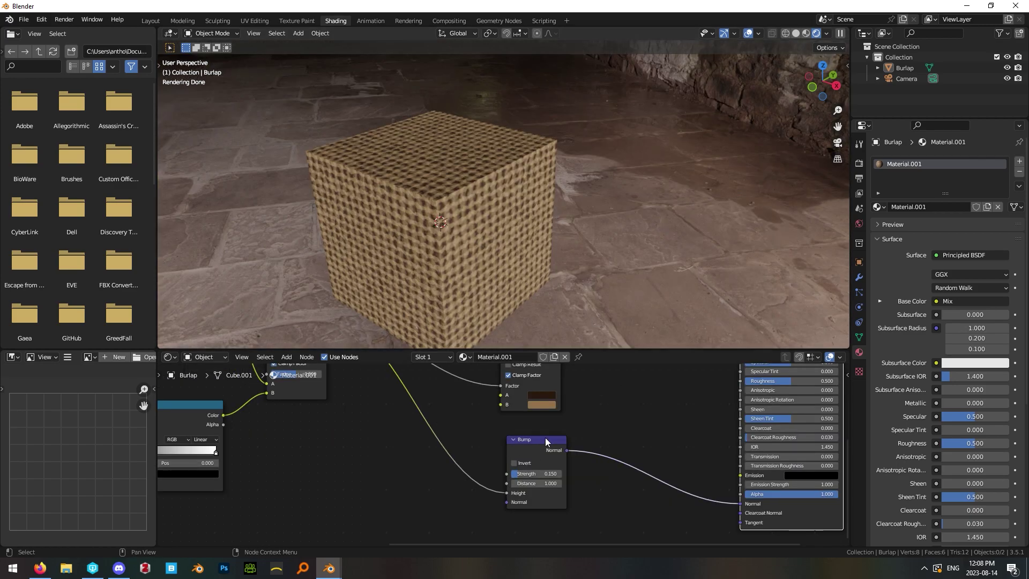
pyautogui.keyDown('shift'); pyautogui.scroll(-3, 546, 450); pyautogui.keyUp('shift')
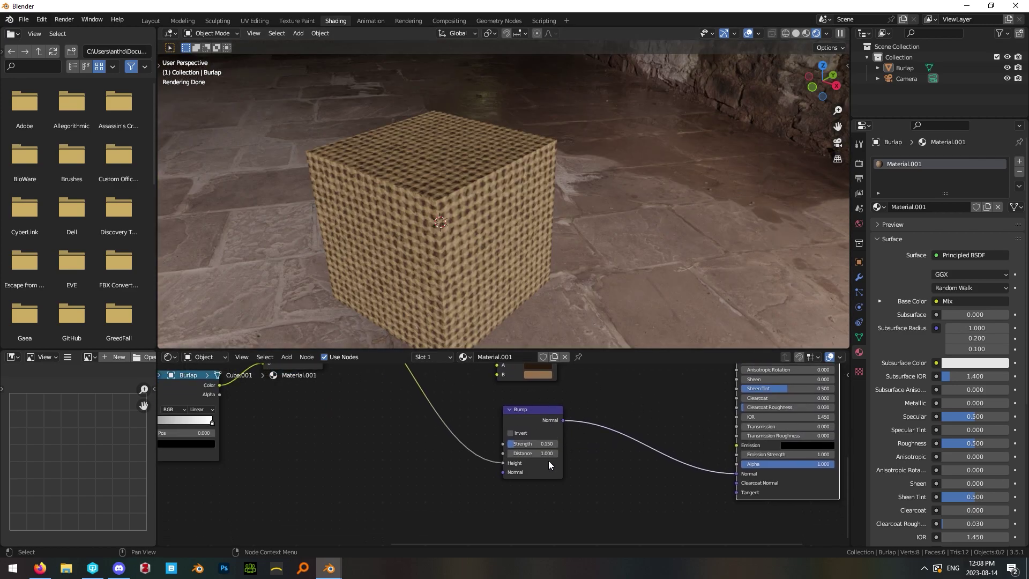
pyautogui.keyDown('shift'); pyautogui.scroll(1, 623, 413); pyautogui.keyUp('shift')
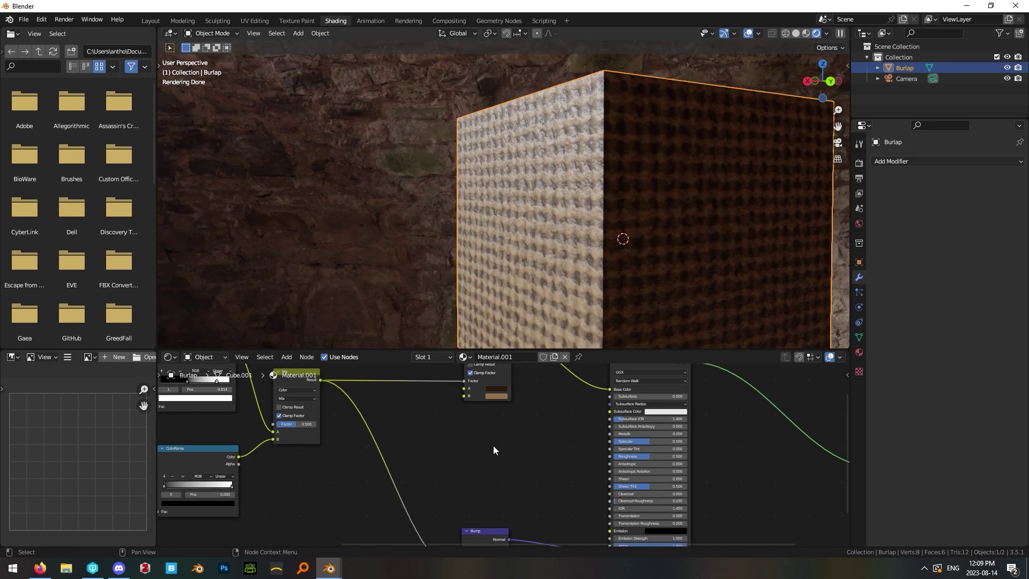
# Step: Add a ColorRamp node between the coloured Mix node and the Bump node
pyautogui.hotkey('shift', 'a')
pyautogui.write('color')
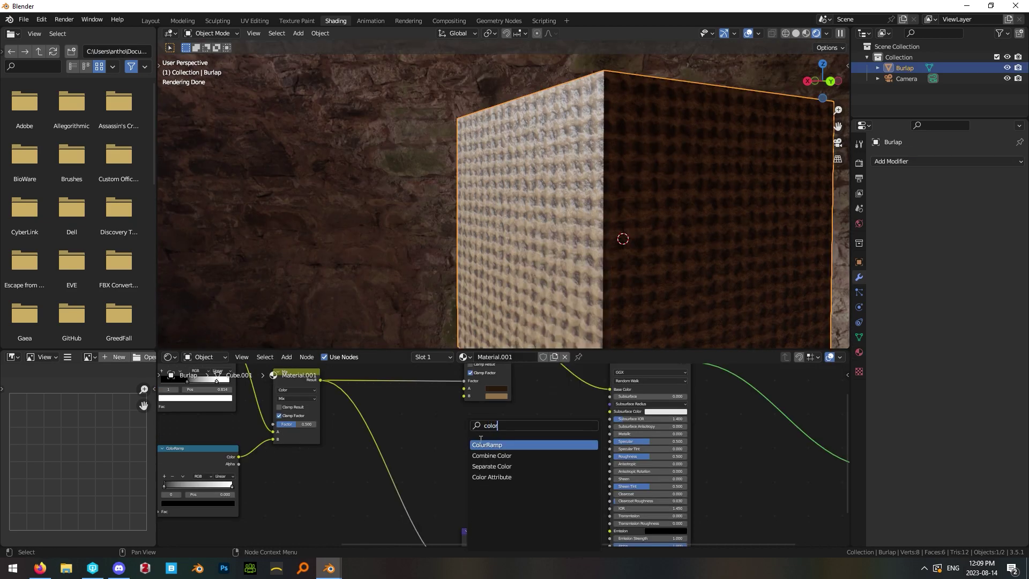
pyautogui.click(480, 444)
pyautogui.click(482, 438)
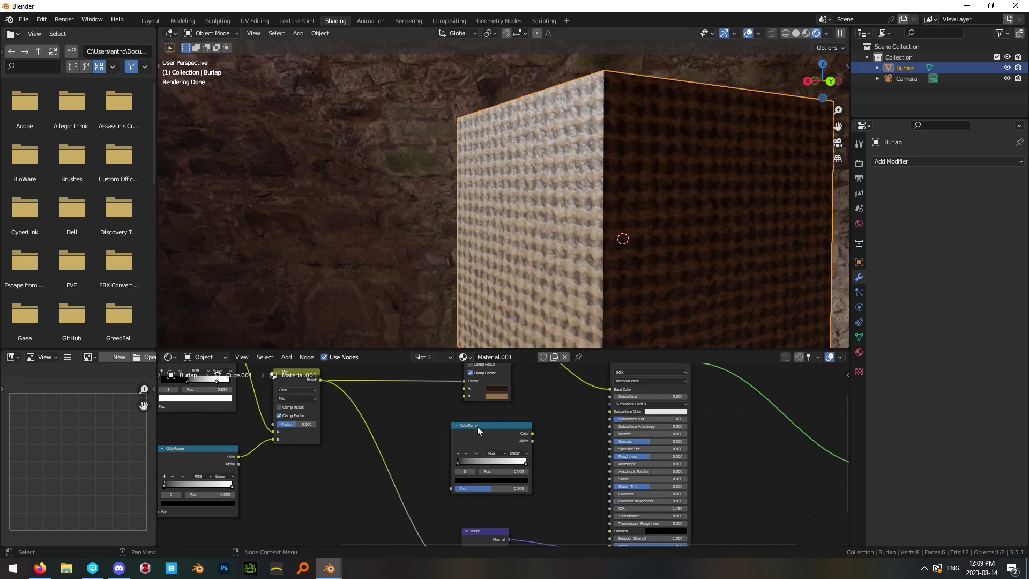
# Step: Link the first Mix node's Result to the new ColorRamp's Fac, and the ramp's Color to the Principled BSDF's Roughness
pyautogui.keyDown('shift'); pyautogui.scroll(1, 329, 416); pyautogui.keyUp('shift')
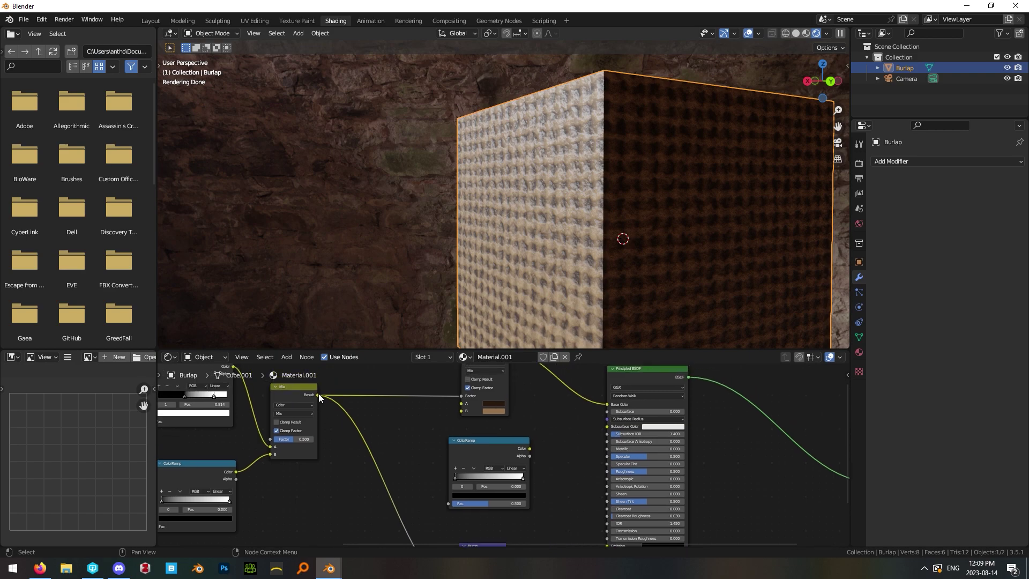
pyautogui.moveTo(318, 395); pyautogui.dragTo(452, 506)
pyautogui.moveTo(529, 449); pyautogui.dragTo(535, 407)
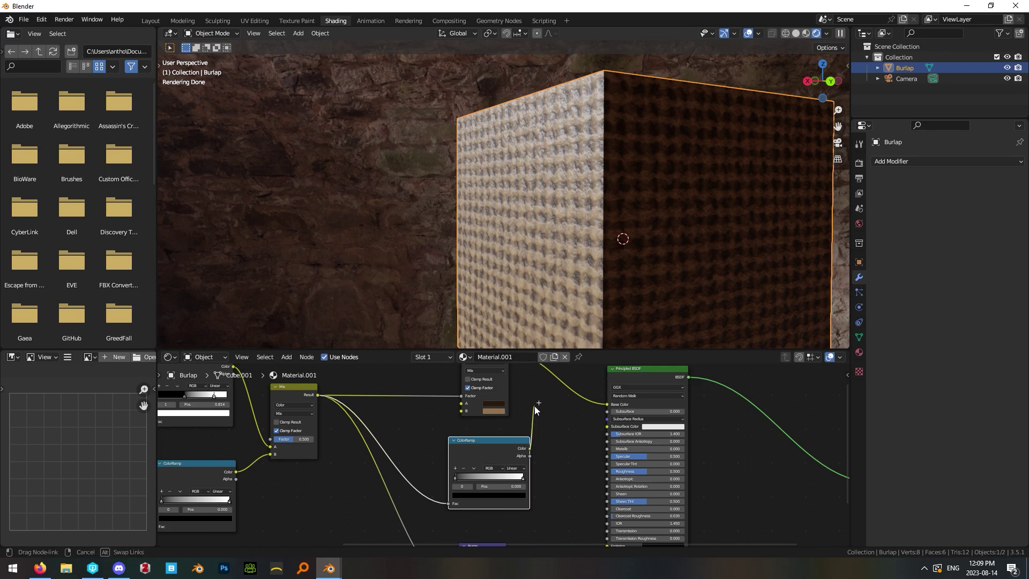
pyautogui.moveTo(596, 468); pyautogui.dragTo(610, 469)
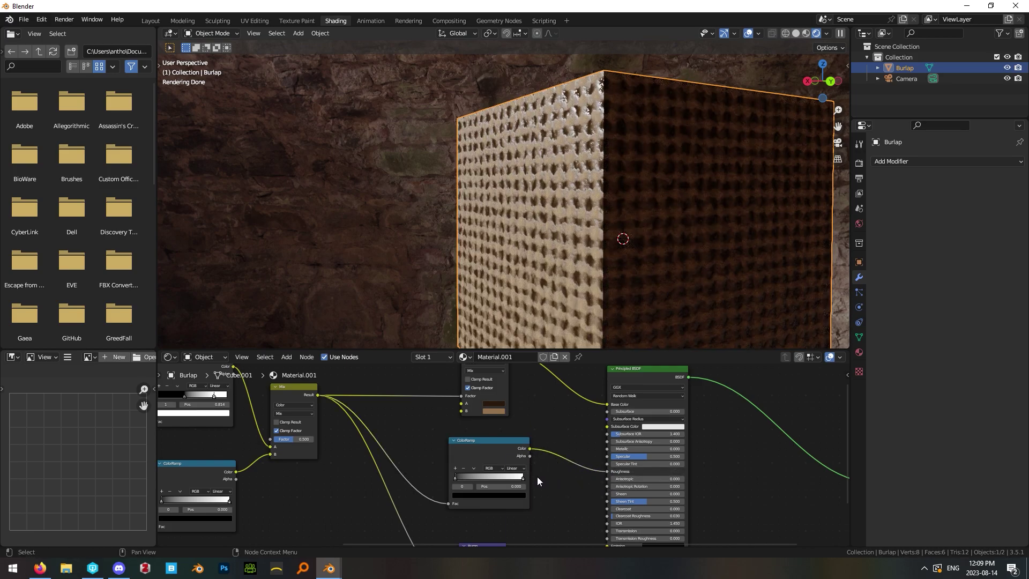
# Step: Lighten the black stop of the roughness ColorRamp to a grey
pyautogui.click(480, 496)
pyautogui.moveTo(511, 438); pyautogui.dragTo(510, 412)
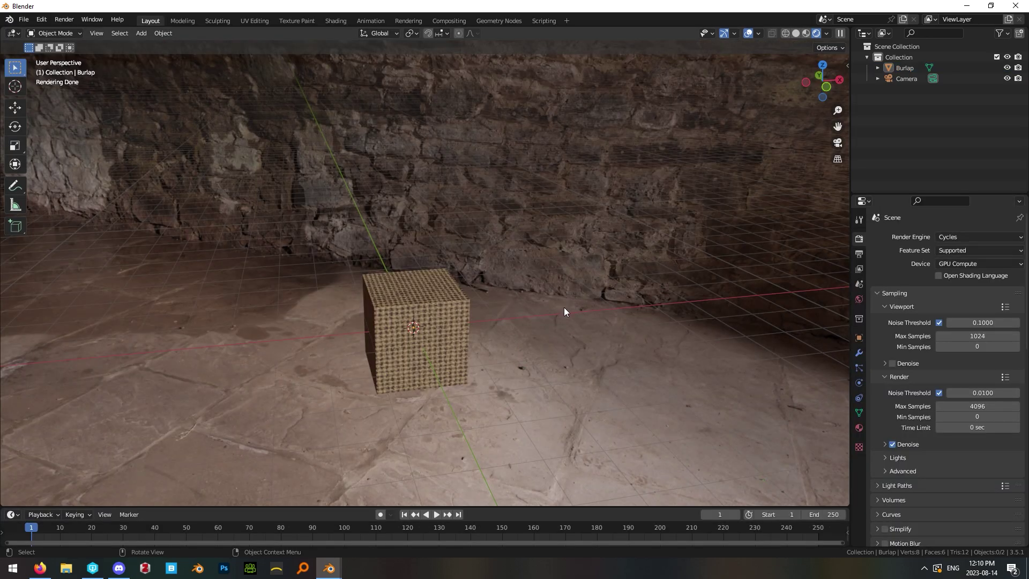
# Step: Enable Collision physics on the burlap cube
pyautogui.scroll(4, 536, 336)
pyautogui.scroll(-3, 537, 337)
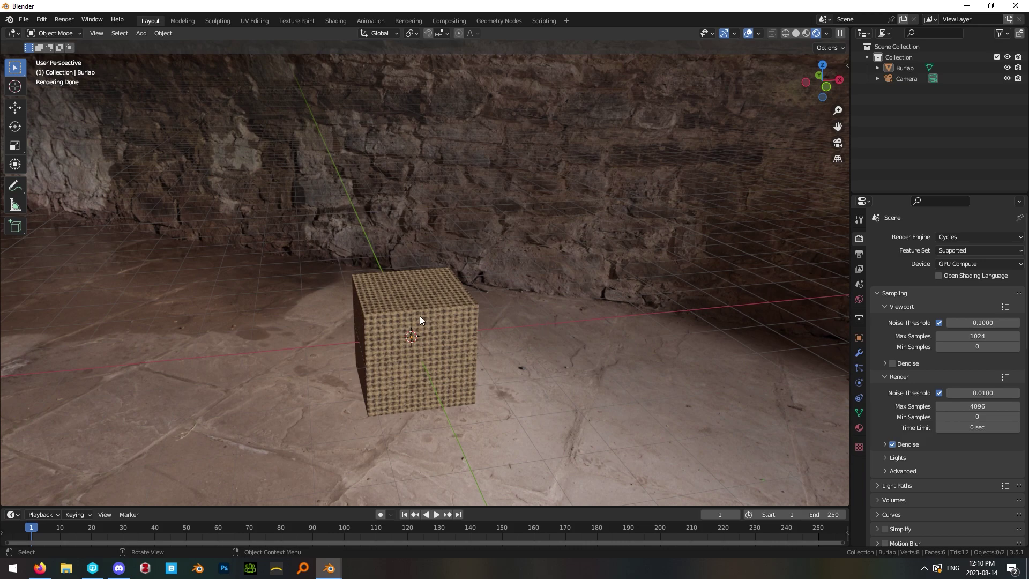
pyautogui.click(448, 325)
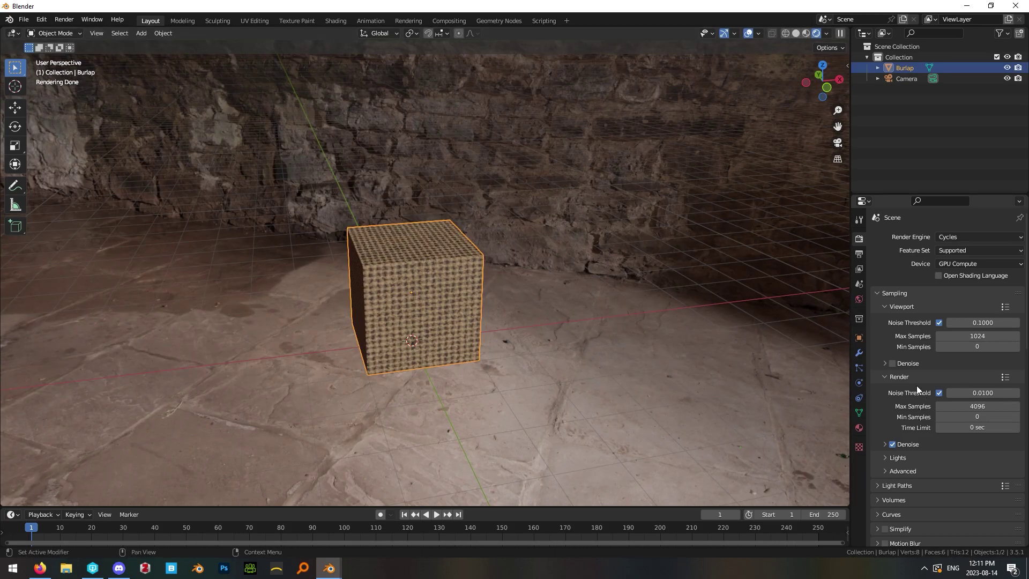
pyautogui.click(858, 382)
pyautogui.click(901, 248)
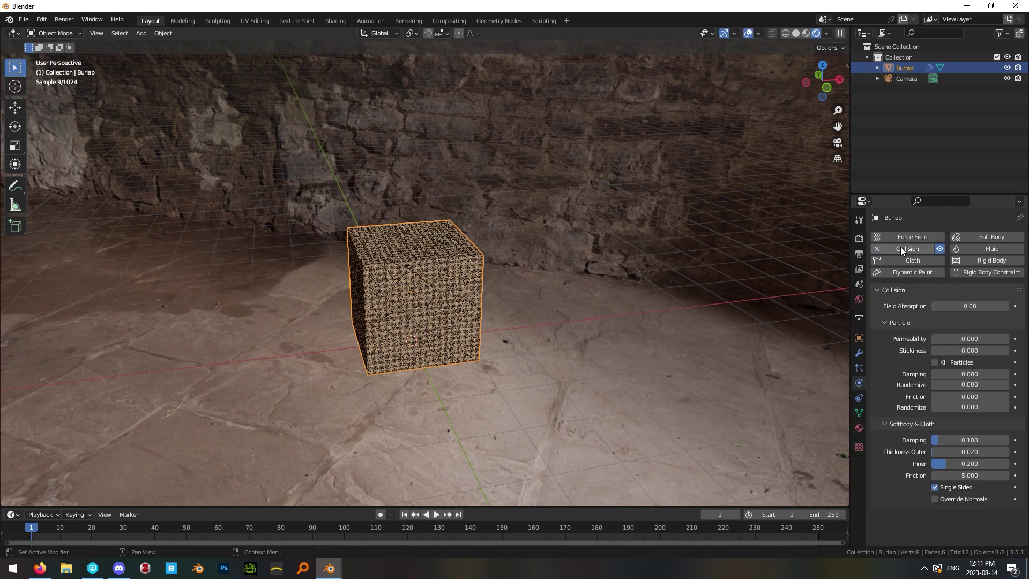
# Step: Add a plane mesh at the origin and scale the burlap cube down uniformly to about half its size
pyautogui.hotkey('shift', 'a')
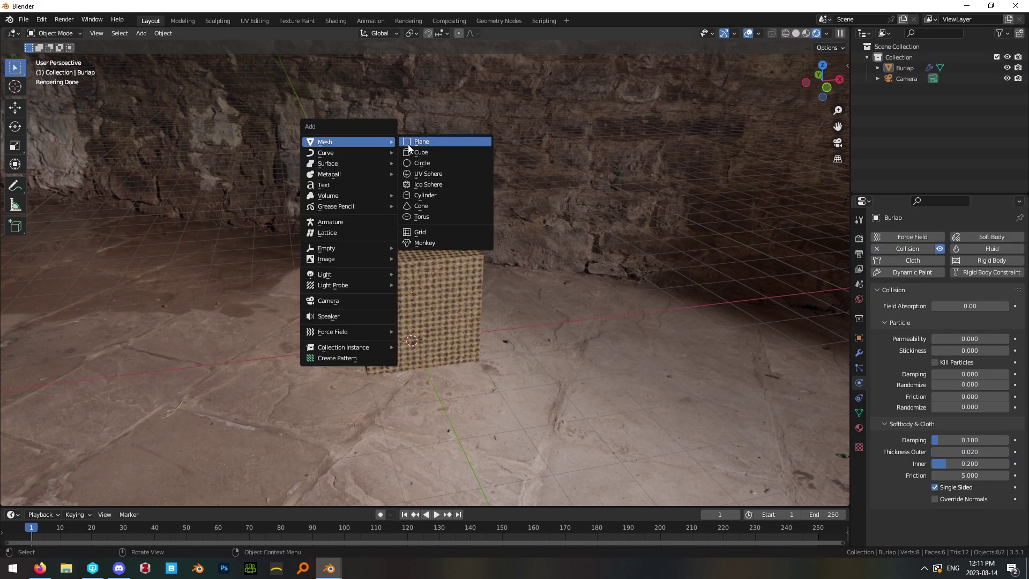
pyautogui.click(409, 141)
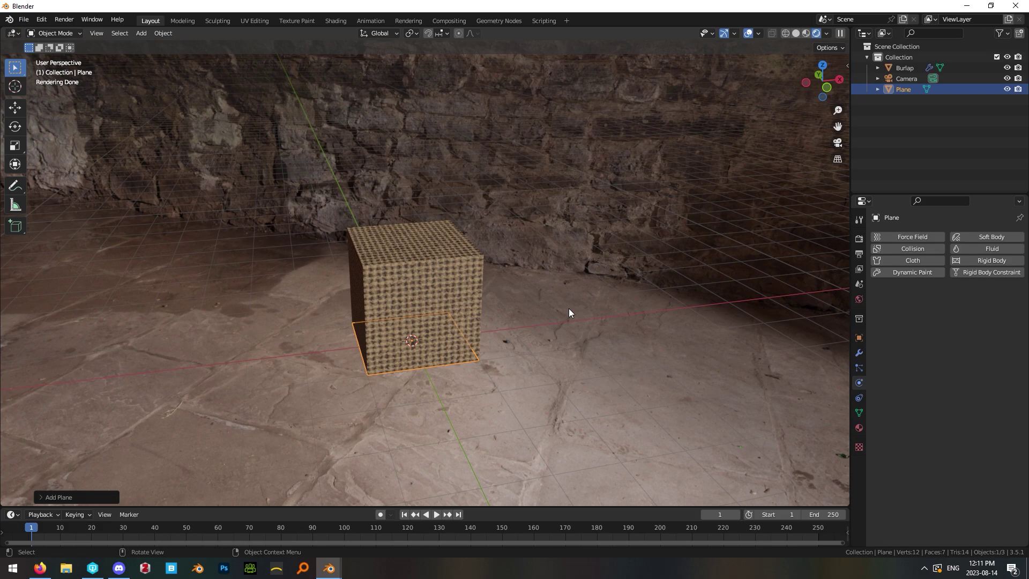
pyautogui.click(494, 327)
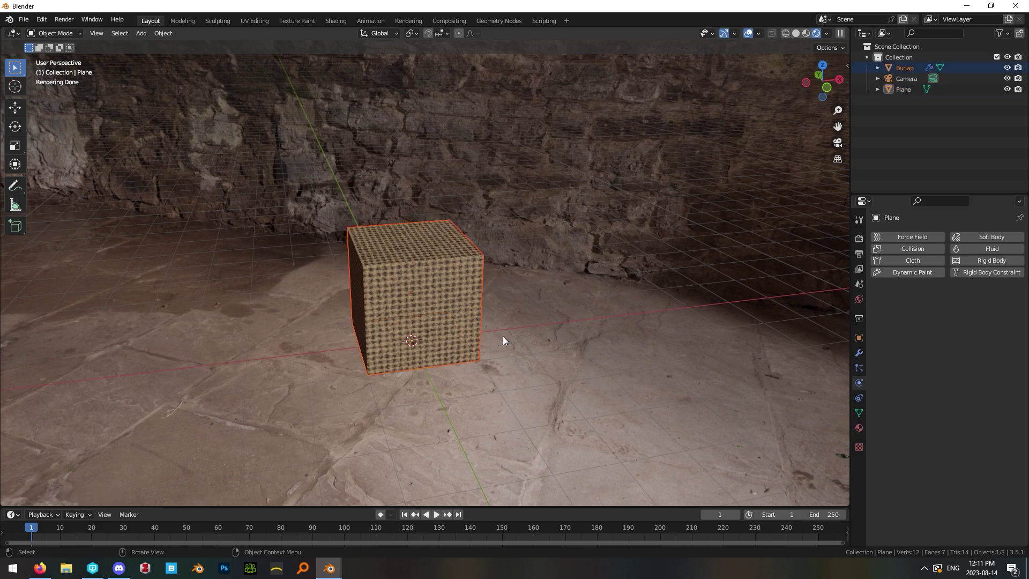
pyautogui.write('s.2')
pyautogui.press('Escape')
pyautogui.write('s.3')
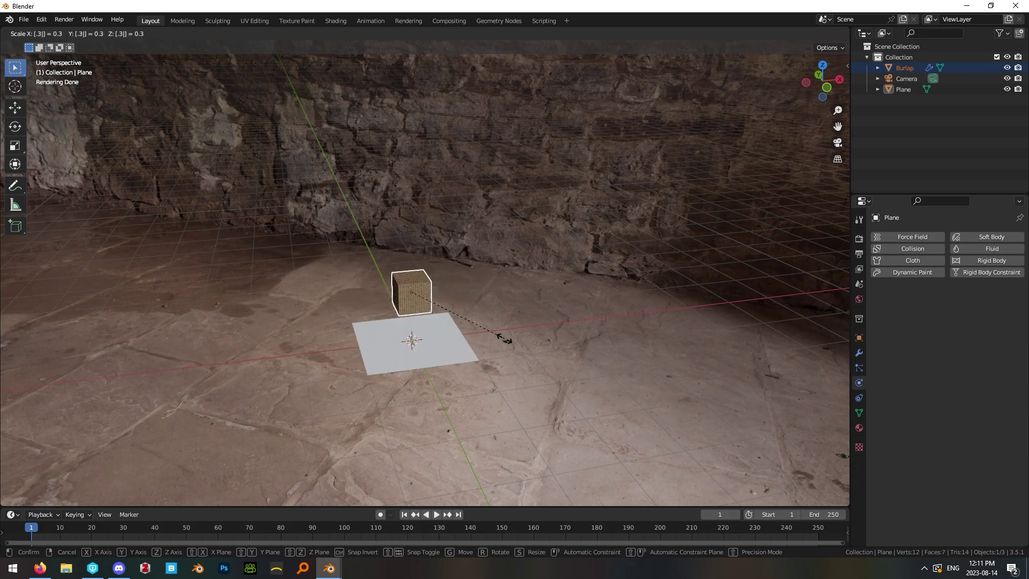
pyautogui.press('Return')
# Step: In front view, lower the cube onto the ground line and raise the plane along Z to hover above the cube
pyautogui.press('KP_1')
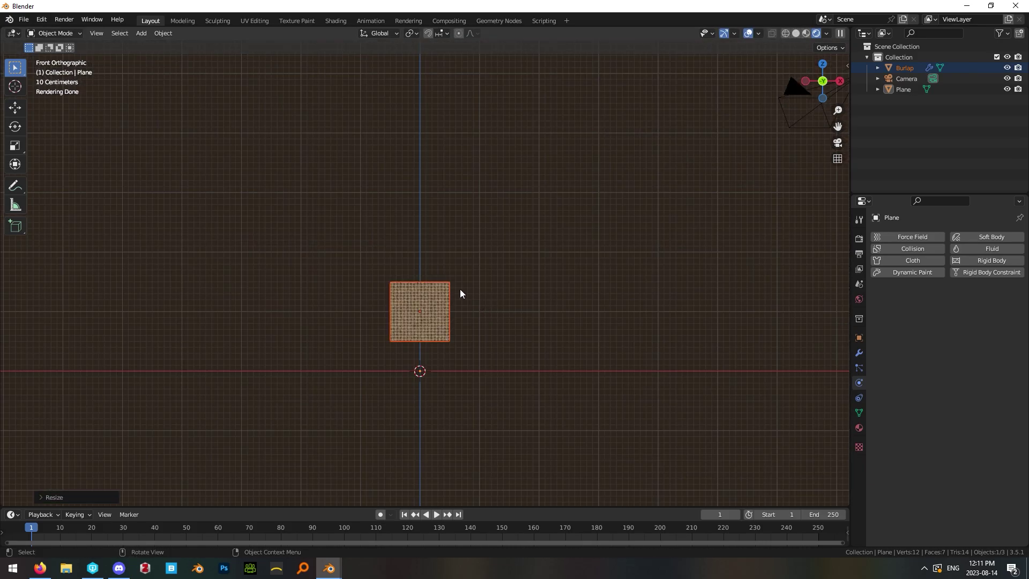
pyautogui.press('g')
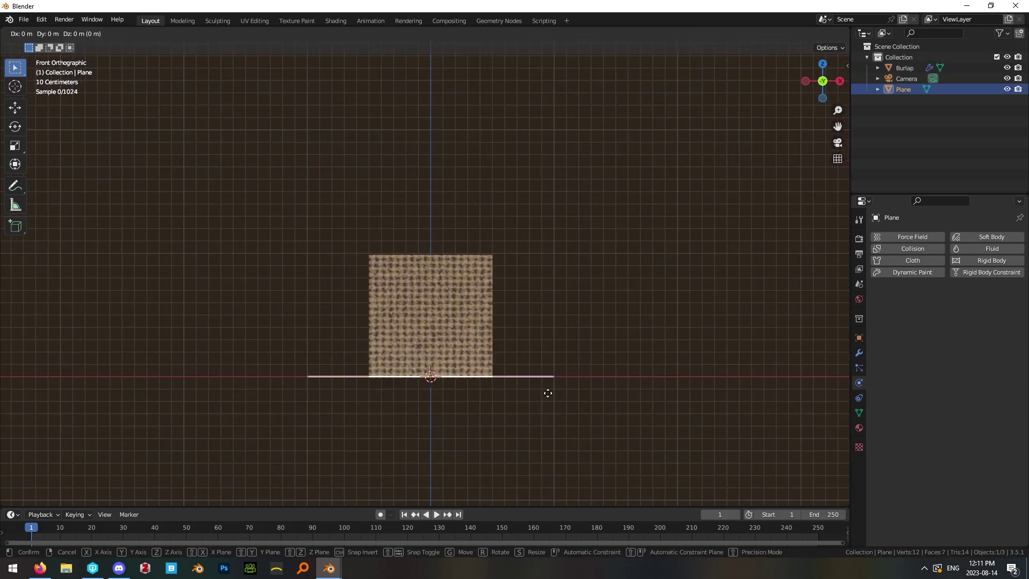
pyautogui.press('z')
pyautogui.click(543, 199)
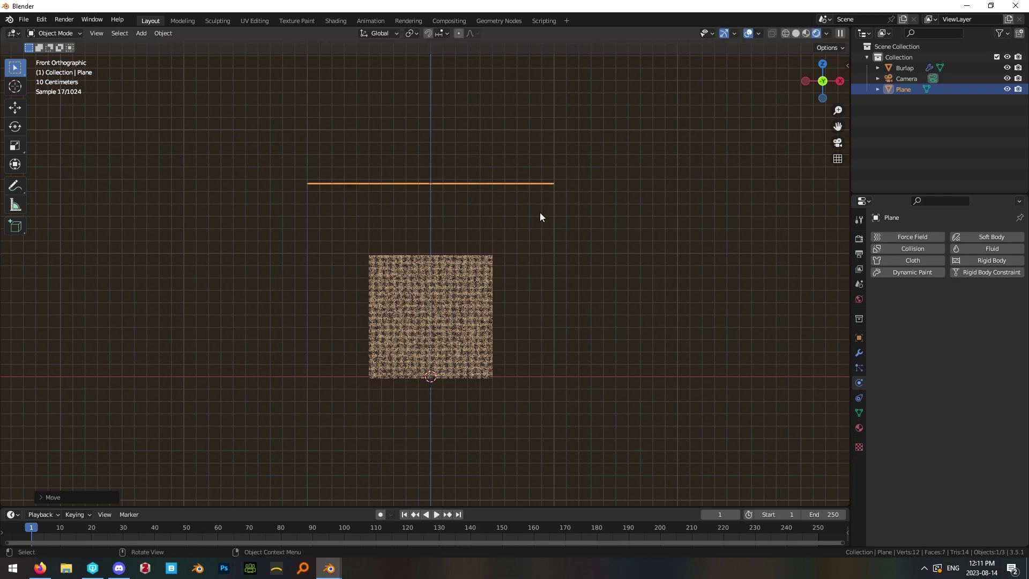
# Step: Enable Cloth physics on the plane using the Leather preset
pyautogui.moveTo(540, 216); pyautogui.dragTo(643, 177, button='middle')
pyautogui.click(913, 261)
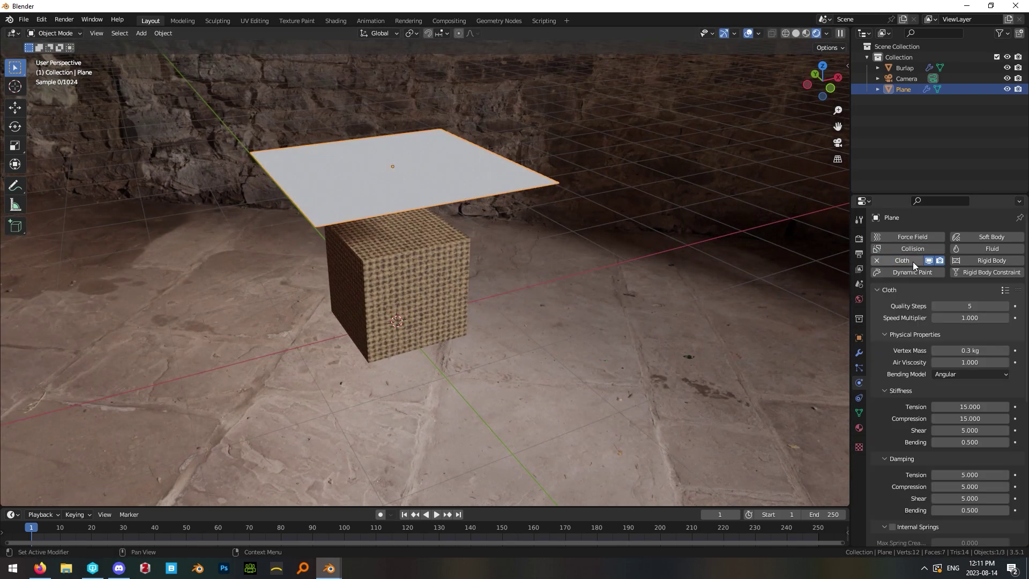
pyautogui.click(1004, 290)
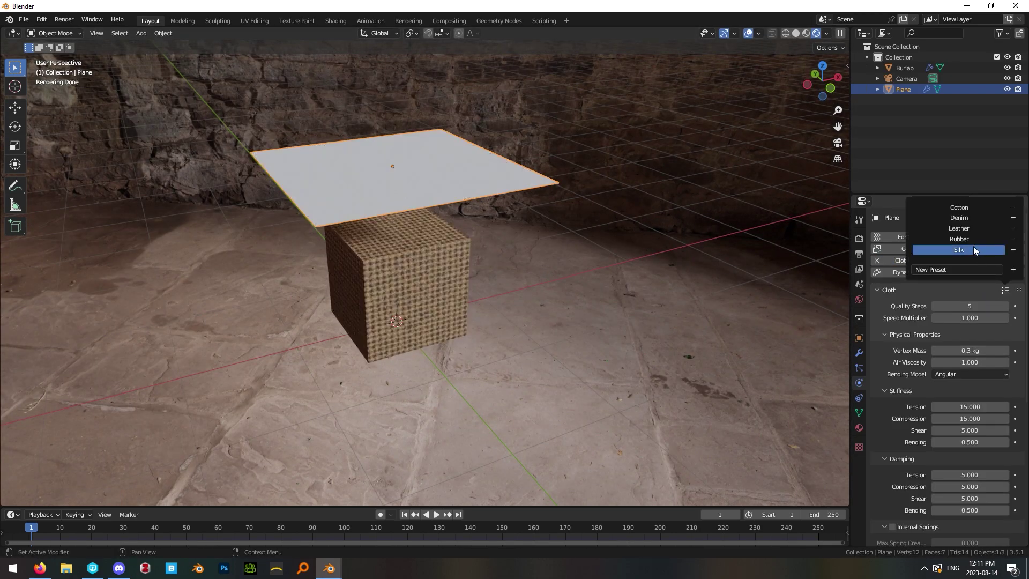
pyautogui.click(959, 228)
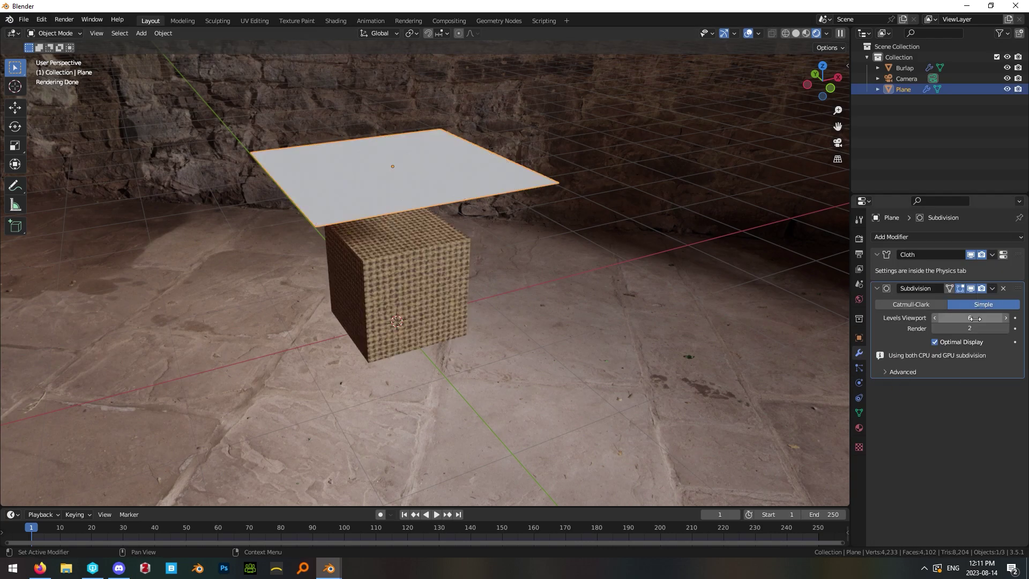
# Step: Subdivide the plane with a Simple Subdivision modifier at 6 viewport levels and apply that modifier
pyautogui.click(992, 289)
pyautogui.click(935, 297)
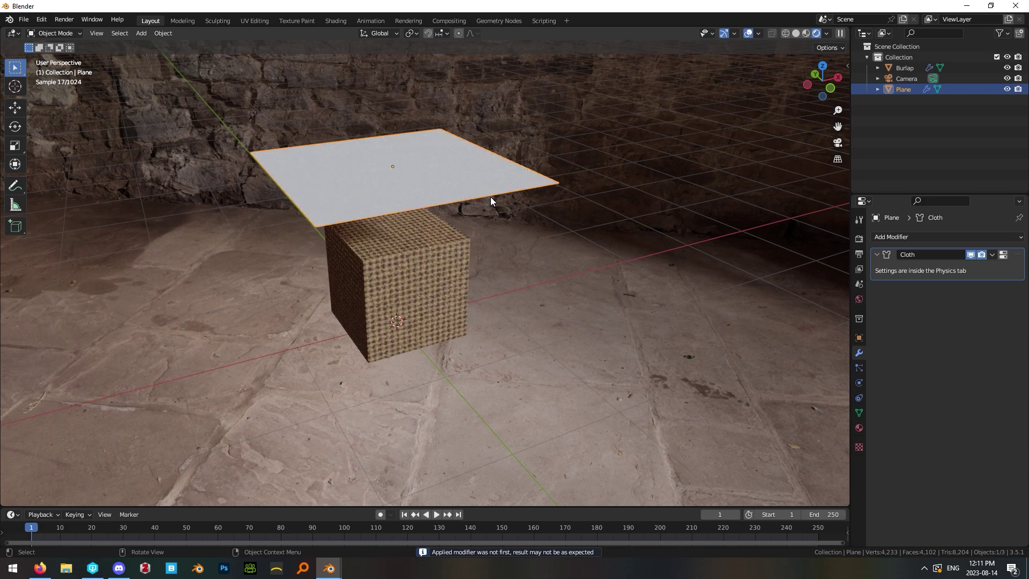
# Step: Test-play the cloth drop in front view and scale the plane up uniformly for a wider overhang around the cube
pyautogui.moveTo(490, 197); pyautogui.dragTo(547, 292, button='middle')
pyautogui.press('KP_1')
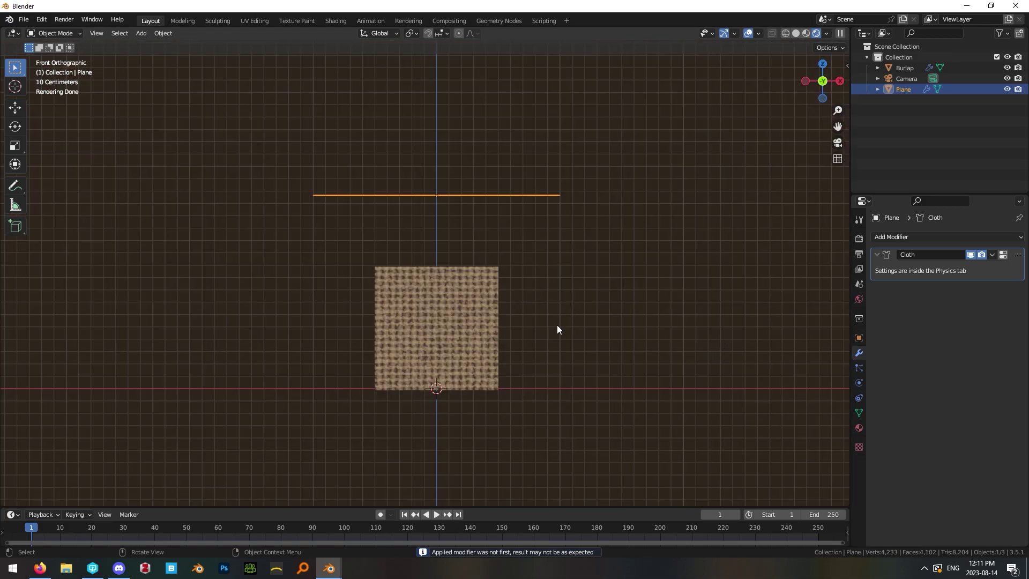
pyautogui.click(436, 515)
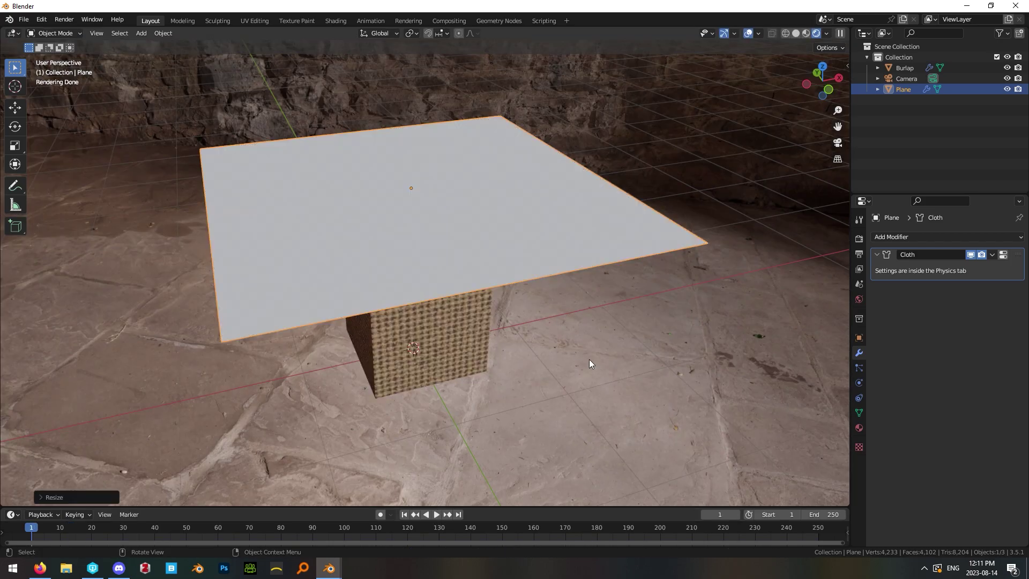
pyautogui.click(589, 359)
pyautogui.click(570, 248)
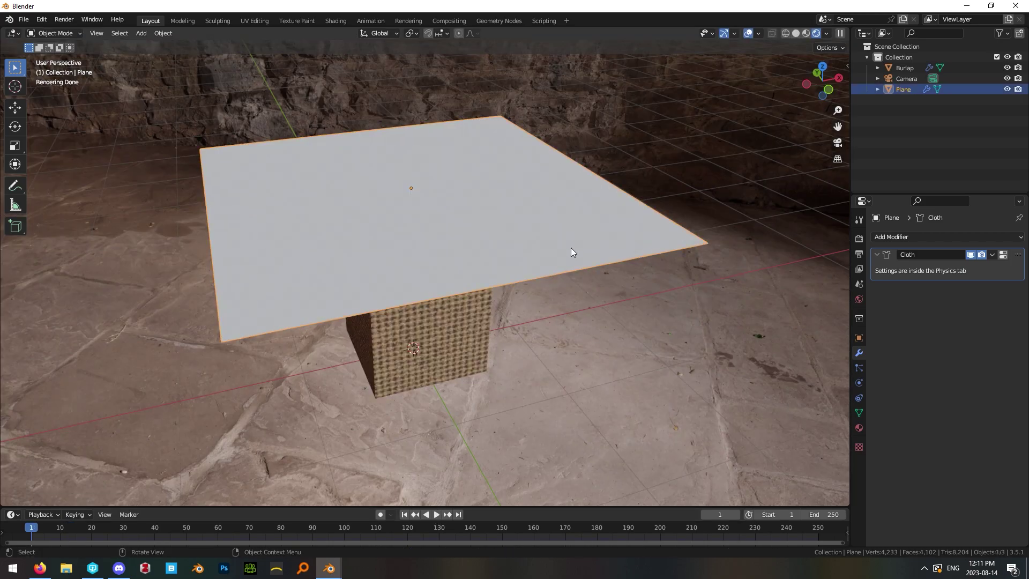
# Step: Play the cloth simulation and stop it at frame 26 with the plane draped over the cube
pyautogui.moveTo(582, 356); pyautogui.dragTo(608, 322, button='middle')
pyautogui.click(915, 236)
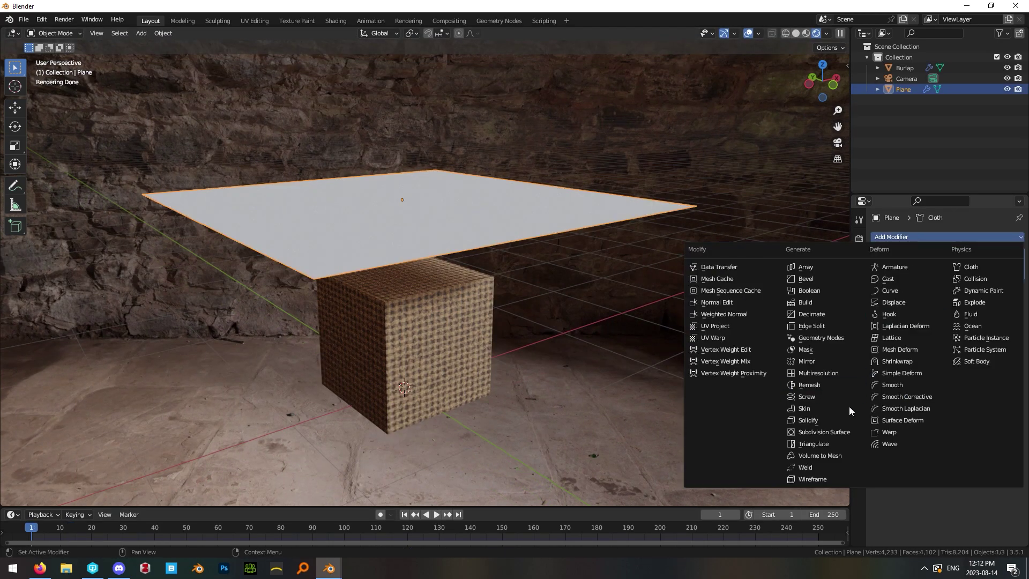
pyautogui.click(611, 228)
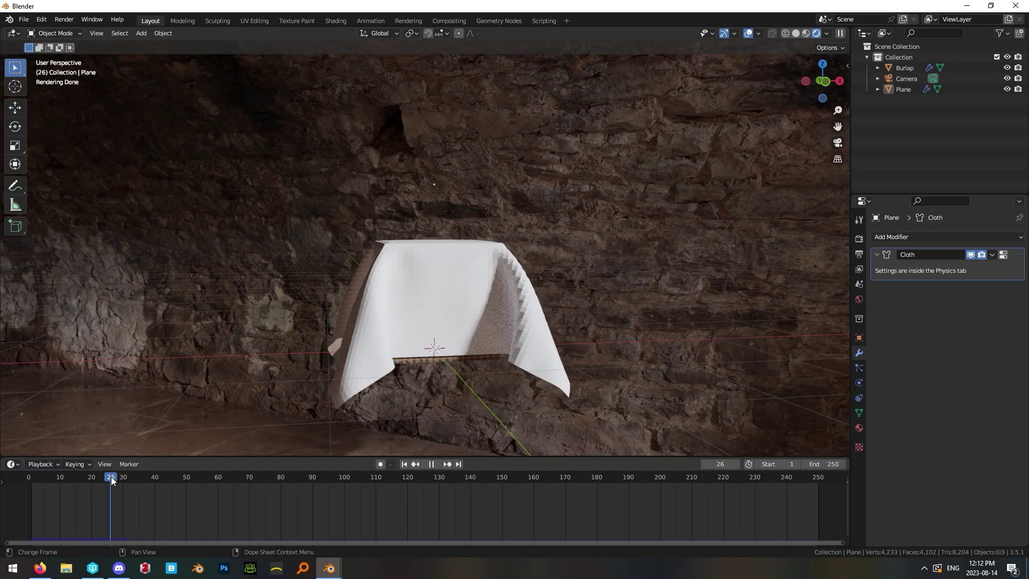
pyautogui.press('space')
# Step: Convert the draped plane's simulated shape at frame 26 into real geometry by applying Visual Geometry to Mesh
pyautogui.click(374, 358)
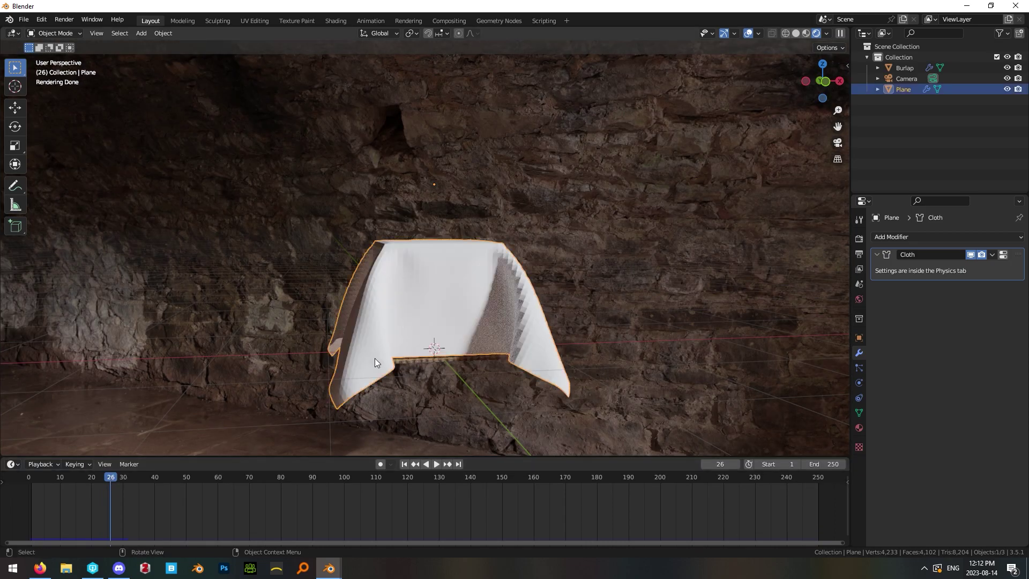
pyautogui.press('F3')
pyautogui.write('apply vis')
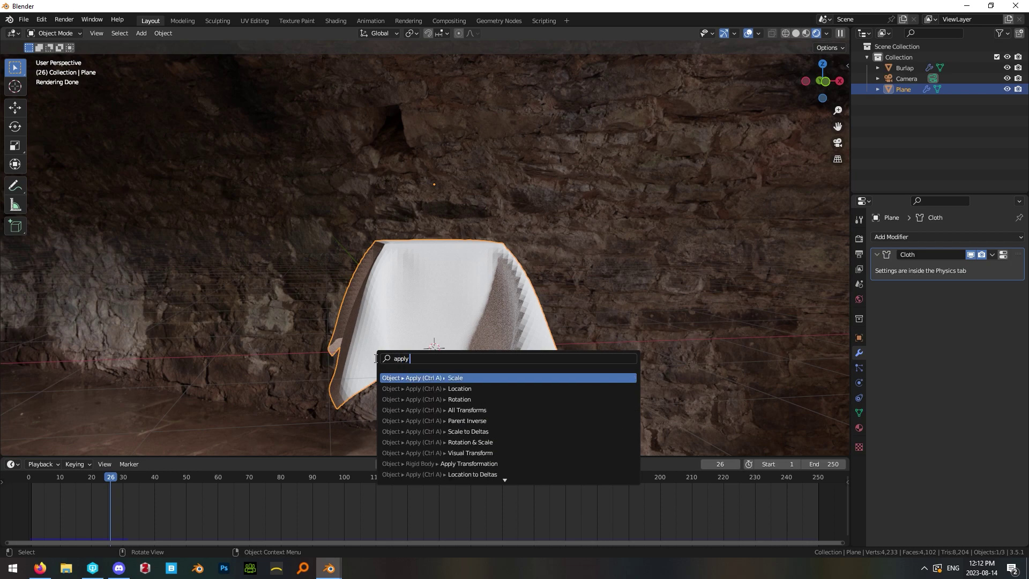
pyautogui.press('Down')
pyautogui.press('Down')
pyautogui.press('Up')
pyautogui.press('Return')
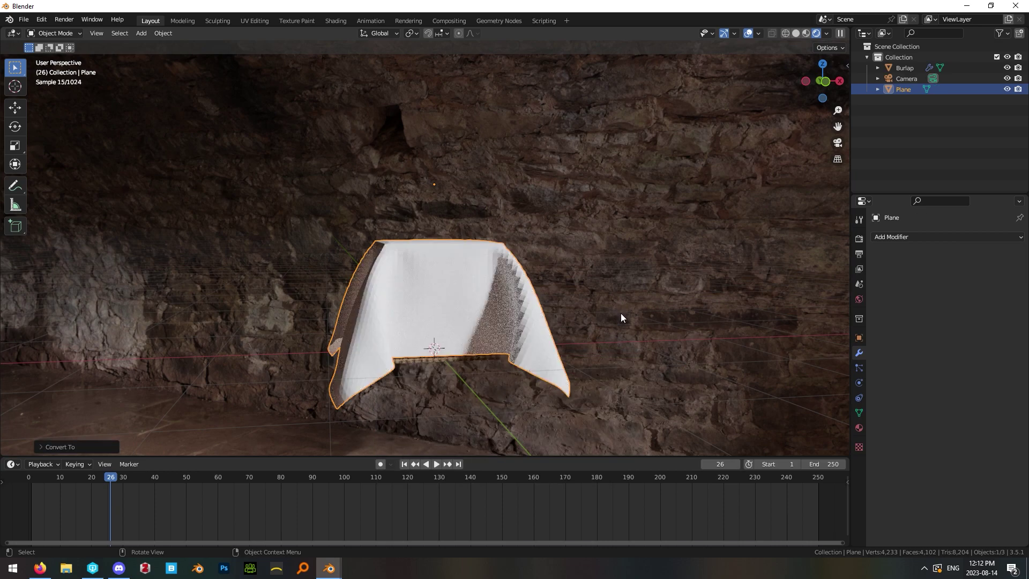
# Step: Shade the draped plane smooth and apply a Catmull-Clark Subdivision modifier with 1 viewport level
pyautogui.rightClick(468, 283)
pyautogui.click(467, 283)
pyautogui.click(901, 238)
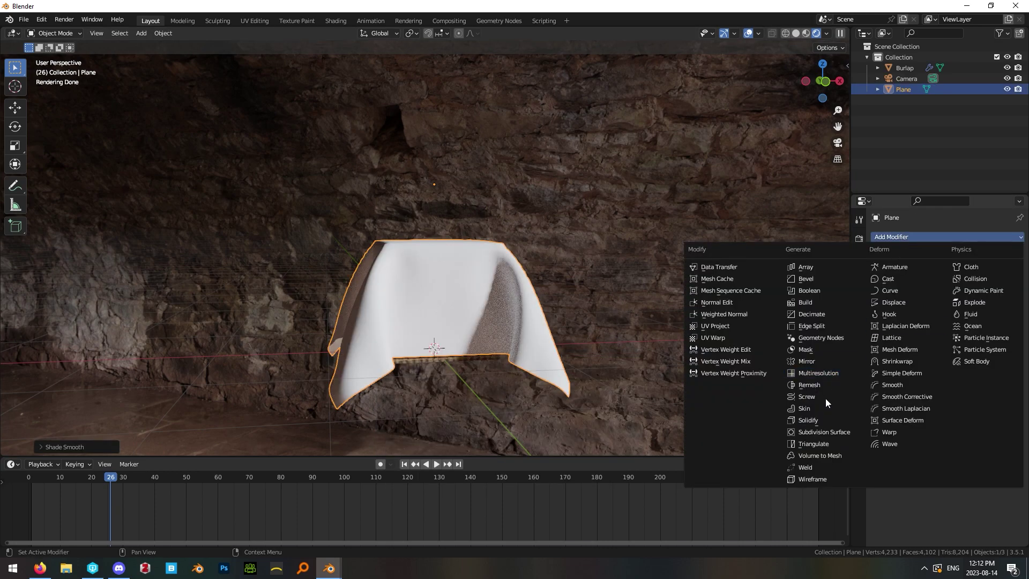
pyautogui.click(805, 432)
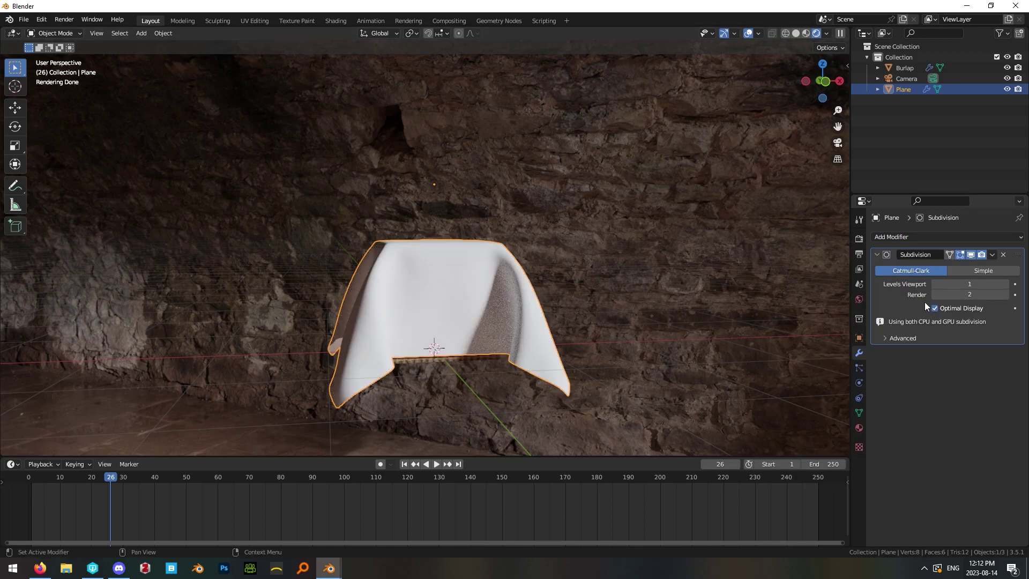
pyautogui.click(993, 256)
pyautogui.click(972, 265)
pyautogui.click(671, 236)
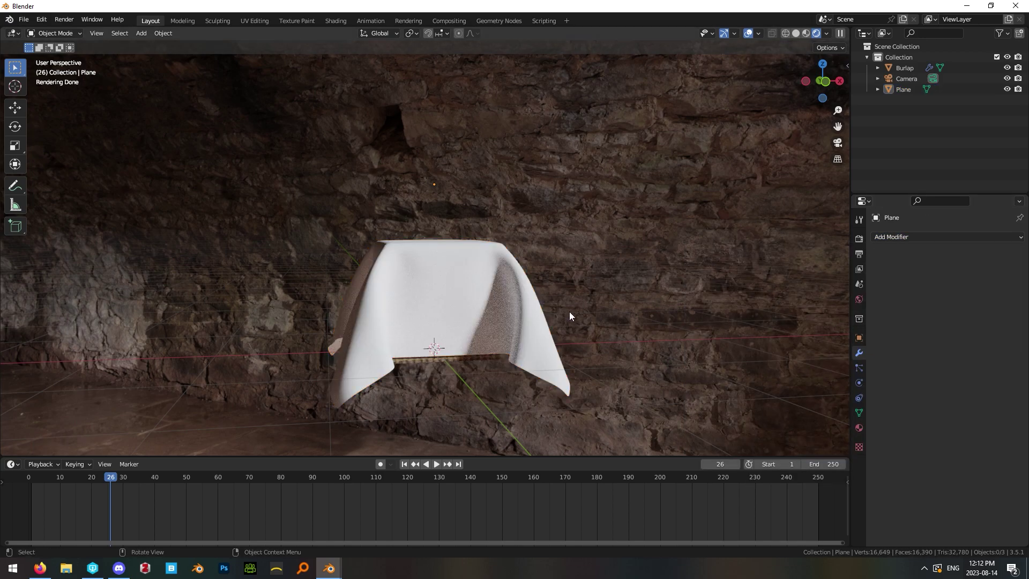
# Step: Assign the existing burlap material Material.001 to the draped plane
pyautogui.click(499, 320)
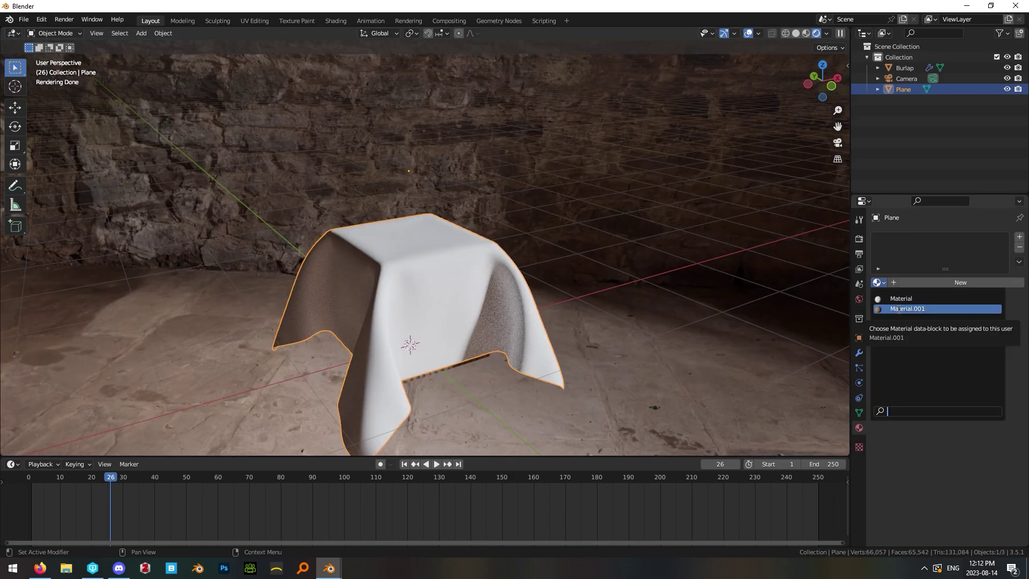
pyautogui.click(898, 308)
pyautogui.scroll(2, 545, 325)
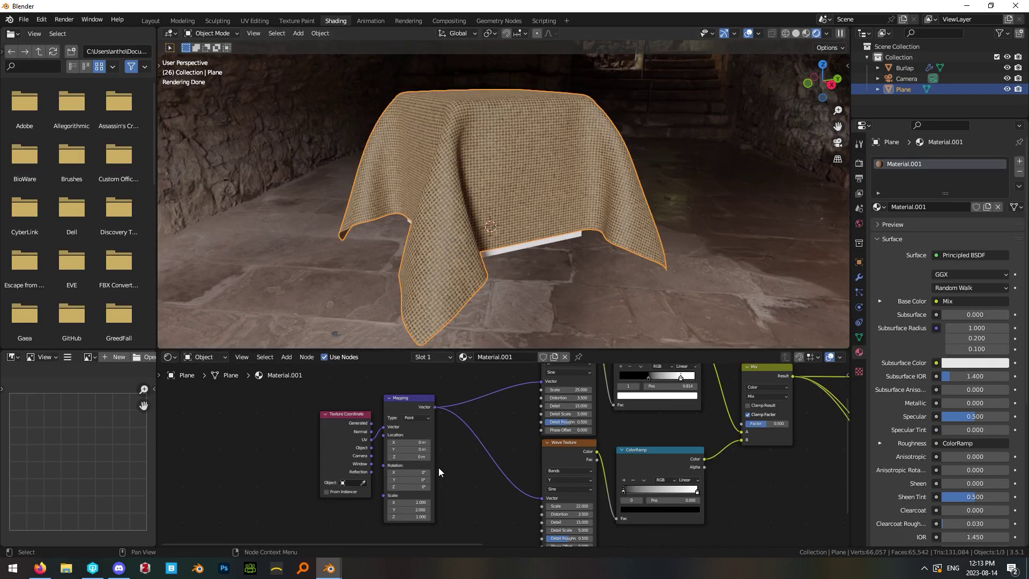
# Step: Tidy the burlap node tree by moving the Mapping node closer to the Wave Textures and the Material Output nearer the Principled BSDF
pyautogui.moveTo(413, 399); pyautogui.dragTo(435, 398)
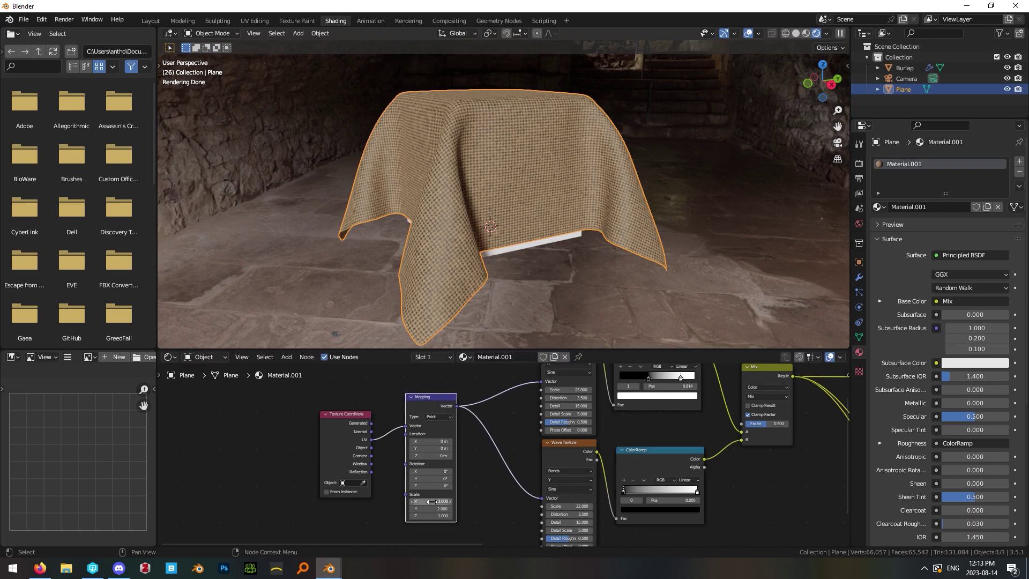
pyautogui.hotkey('alt', 'a')
pyautogui.moveTo(584, 259); pyautogui.dragTo(552, 281, button='middle')
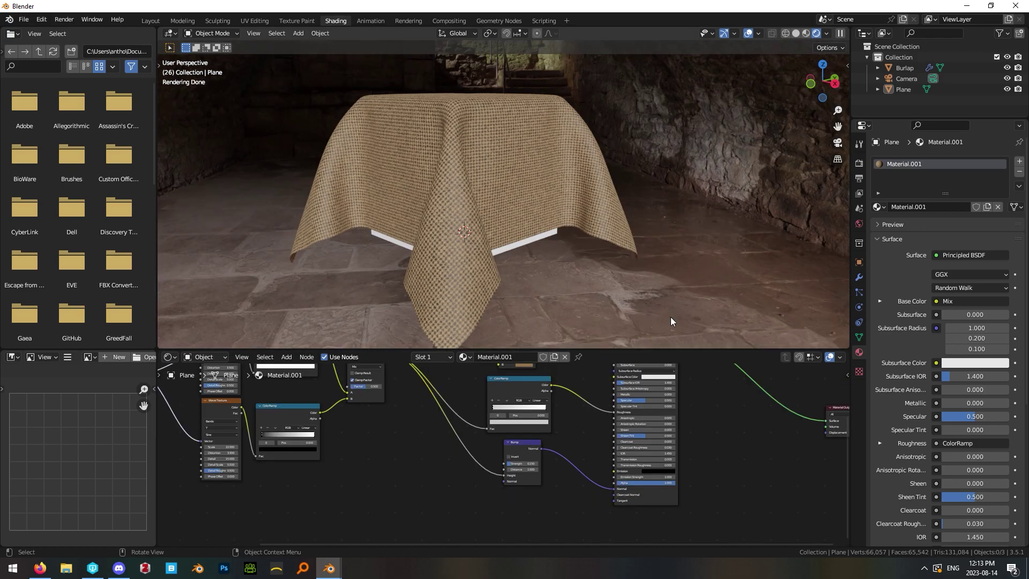
pyautogui.moveTo(734, 483); pyautogui.dragTo(664, 484, button='middle')
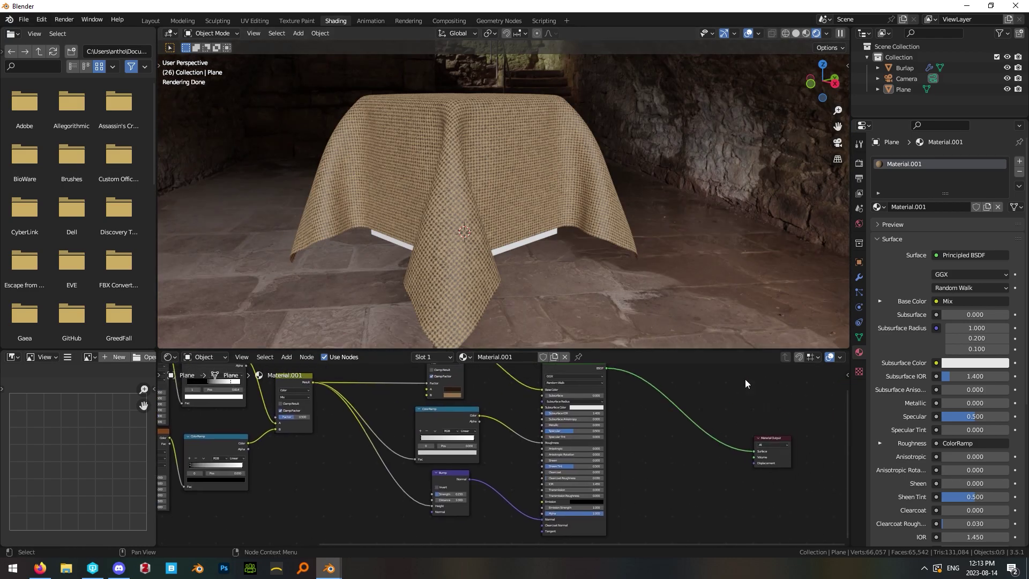
pyautogui.moveTo(761, 436); pyautogui.dragTo(718, 369)
pyautogui.click(673, 422)
# Step: Add a Displacement node to the burlap material and place it below the Principled BSDF
pyautogui.scroll(-4, 489, 460)
pyautogui.moveTo(477, 523); pyautogui.dragTo(507, 477, button='middle')
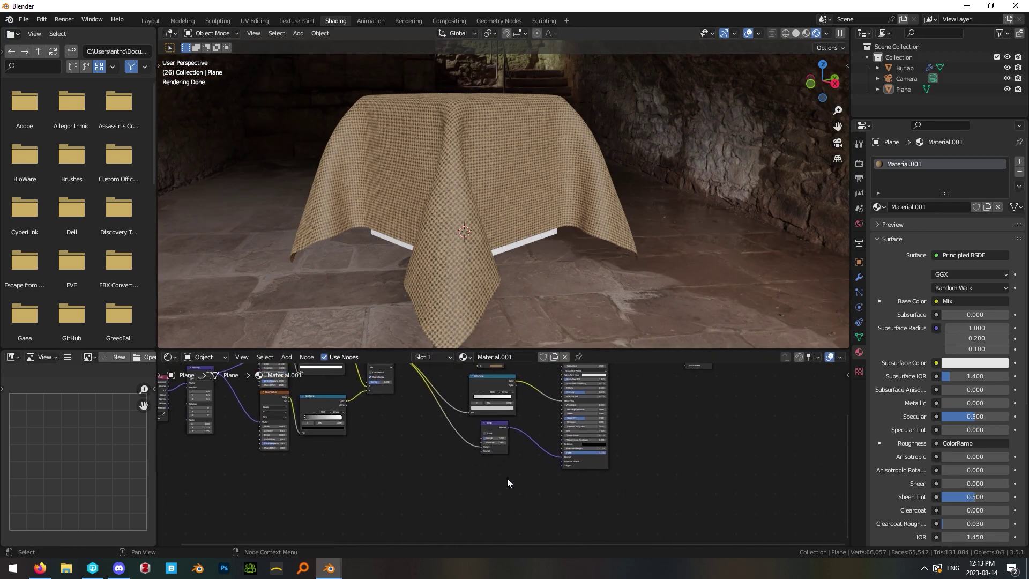
pyautogui.hotkey('shift', 'a')
pyautogui.write('displa')
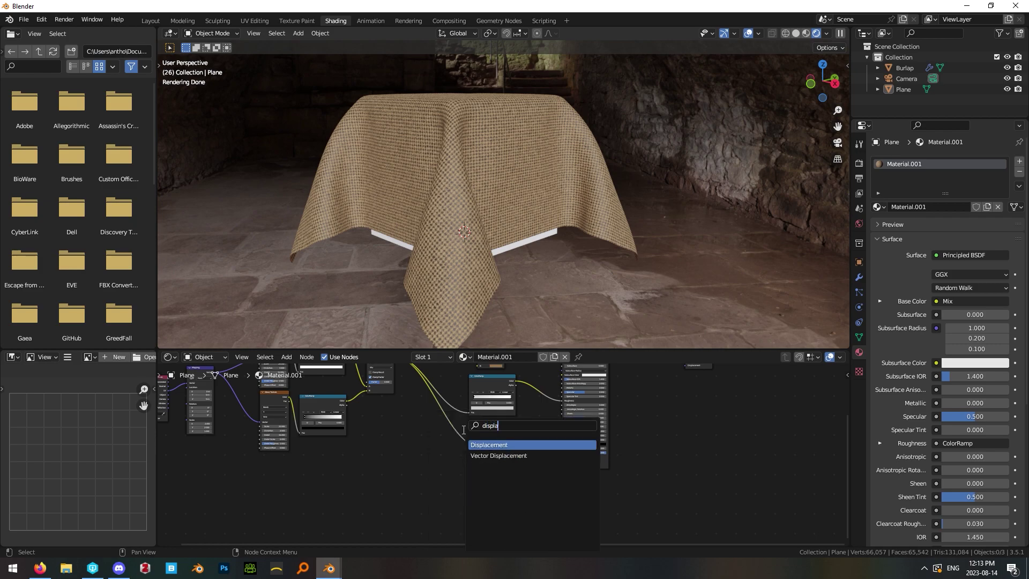
pyautogui.click(481, 446)
pyautogui.click(576, 480)
# Step: Connect the Displacement node's output to the Displacement input of the Material Output
pyautogui.moveTo(675, 497); pyautogui.dragTo(543, 499, button='middle')
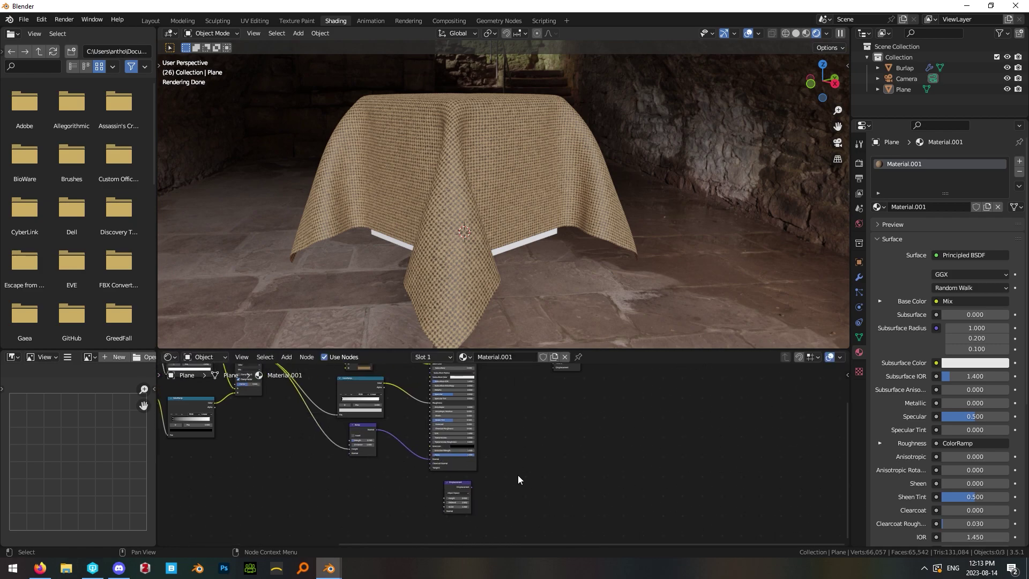
pyautogui.scroll(3, 518, 475)
pyautogui.moveTo(468, 497); pyautogui.dragTo(631, 455)
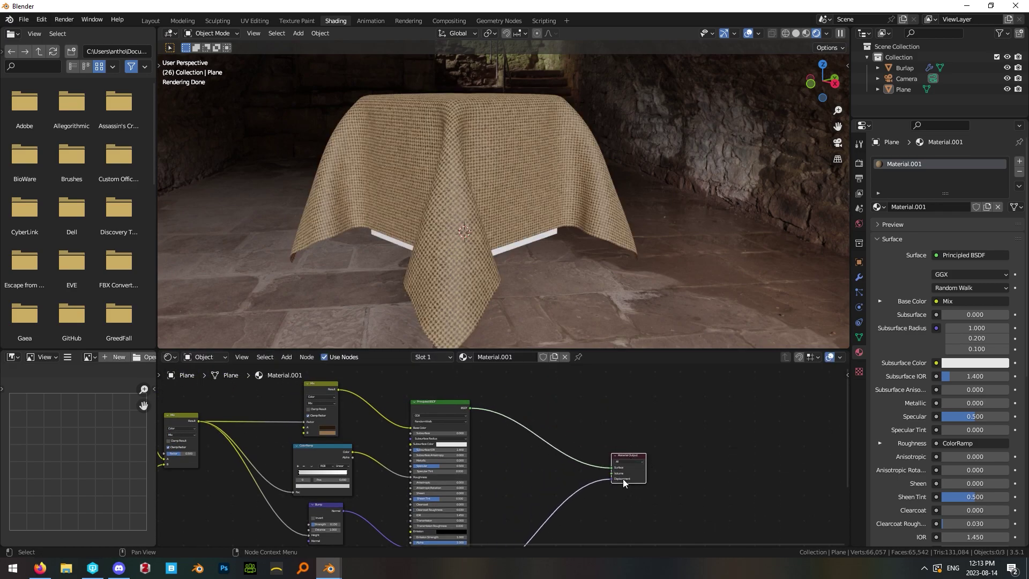
pyautogui.moveTo(621, 474); pyautogui.dragTo(642, 418, button='middle')
# Step: Preview the Mix node that combines the two wave ColorRamps and connect its Result to the Displacement node's Height
pyautogui.click(500, 449)
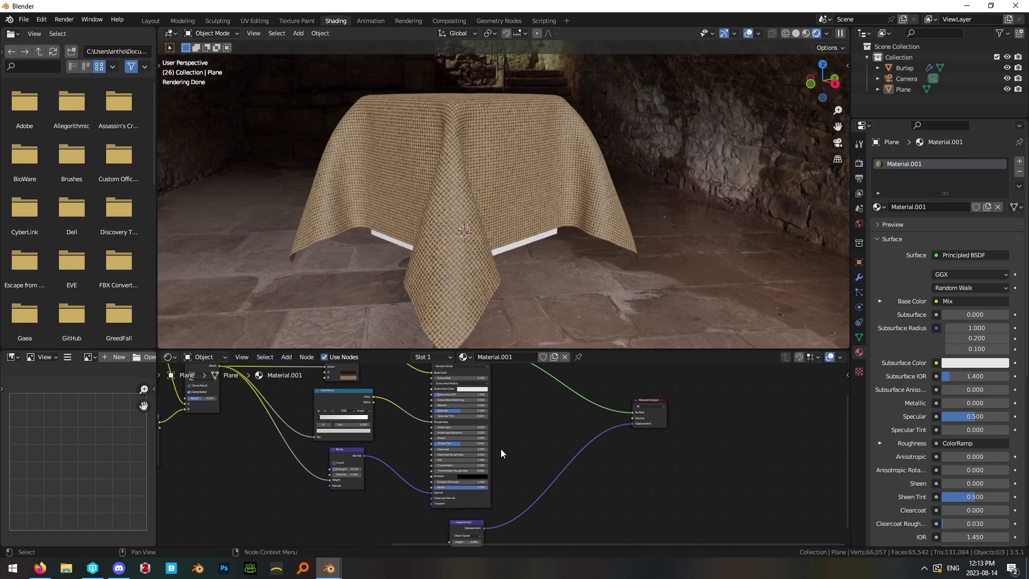
pyautogui.moveTo(326, 464); pyautogui.dragTo(473, 492, button='middle')
pyautogui.keyDown('ctrl'); pyautogui.keyDown('shift'); pyautogui.click(362, 393); pyautogui.keyUp('shift'); pyautogui.keyUp('ctrl')
pyautogui.moveTo(366, 393); pyautogui.dragTo(604, 471)
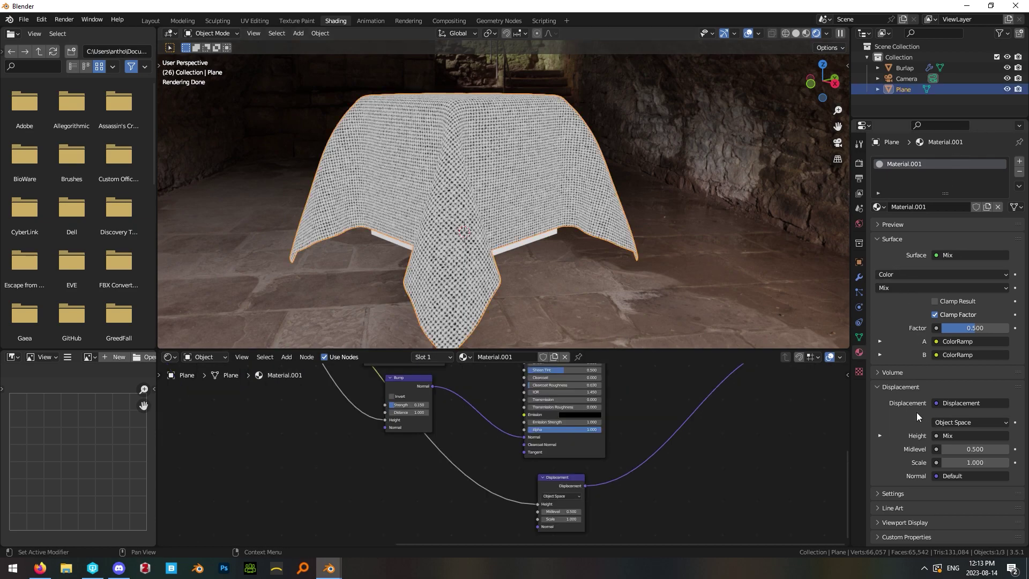
# Step: Set the material's surface displacement method to Displacement and Bump
pyautogui.click(877, 493)
pyautogui.scroll(-5, 899, 503)
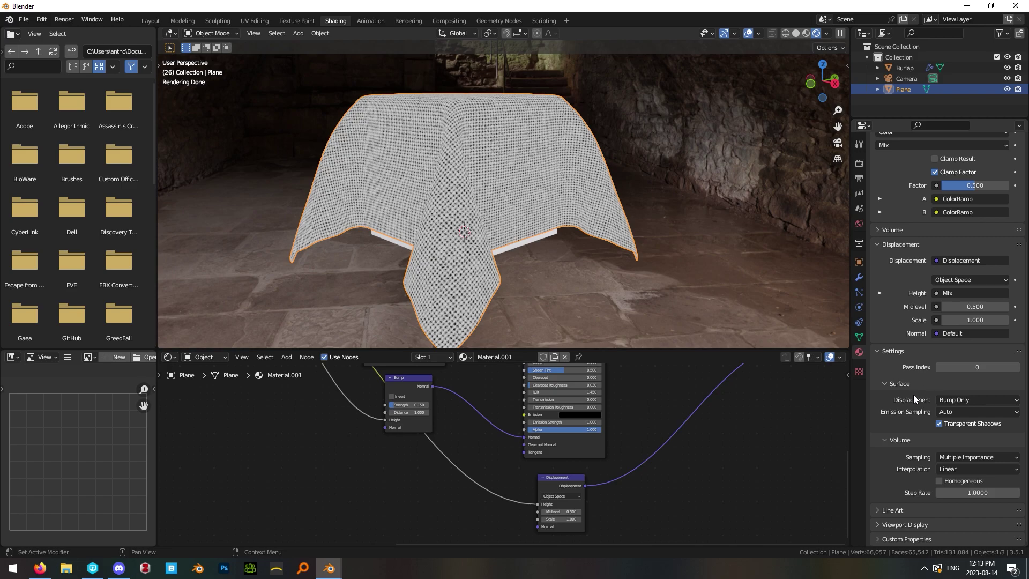
pyautogui.click(950, 400)
pyautogui.click(948, 437)
# Step: Set the Displacement node's Scale to 0.005
pyautogui.click(704, 285)
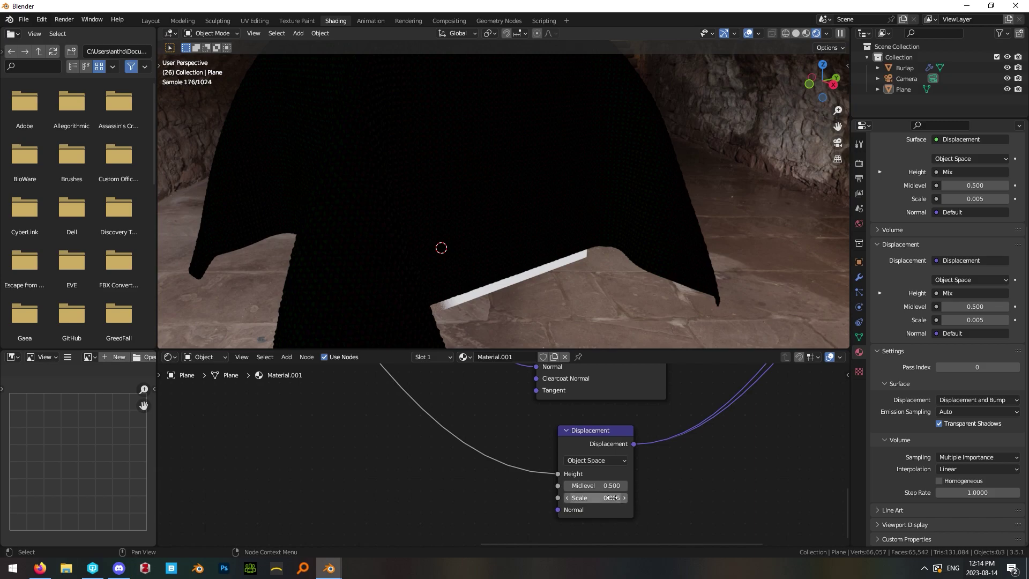
pyautogui.click(600, 498)
pyautogui.click(647, 503)
# Step: Restore the Principled BSDF as the material's surface output and render the draped burlap cloth
pyautogui.moveTo(691, 459); pyautogui.dragTo(693, 495, button='middle')
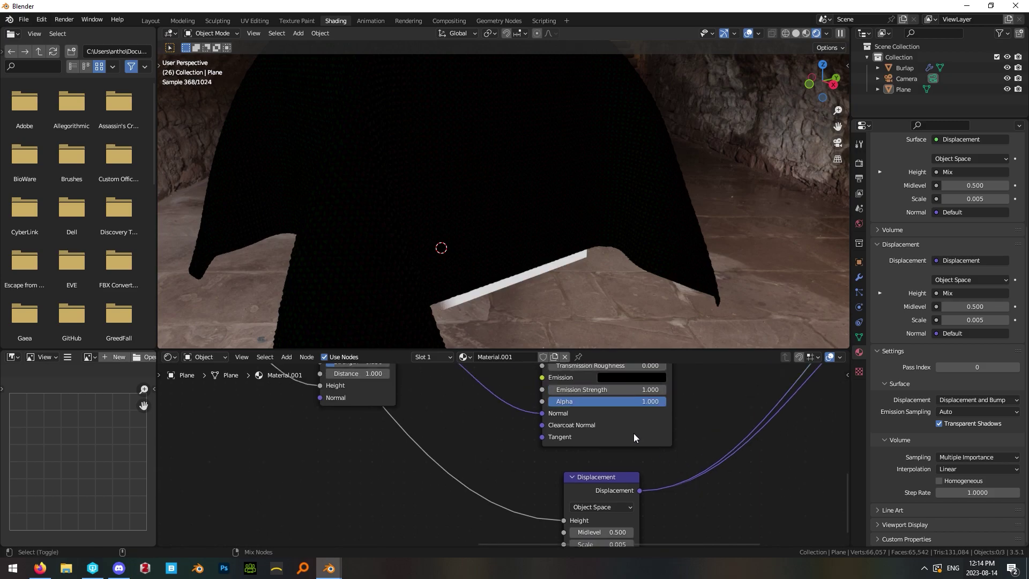
pyautogui.press('F12')
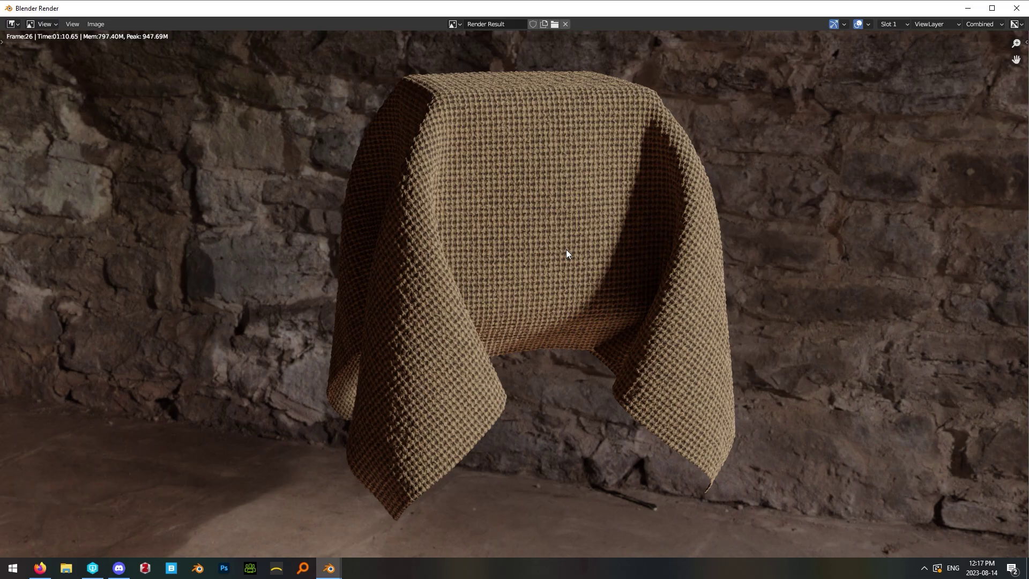